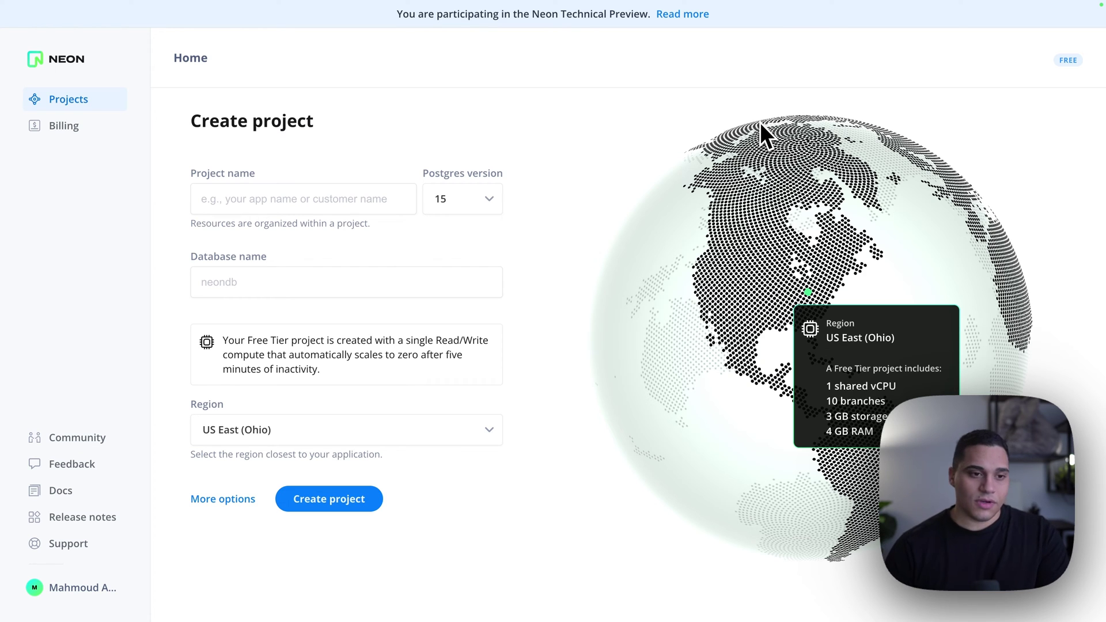
Step: Create a project named Demo with Postgres version 16 in the Europe (Frankfurt) region
left_click(342, 200)
type("Demo")
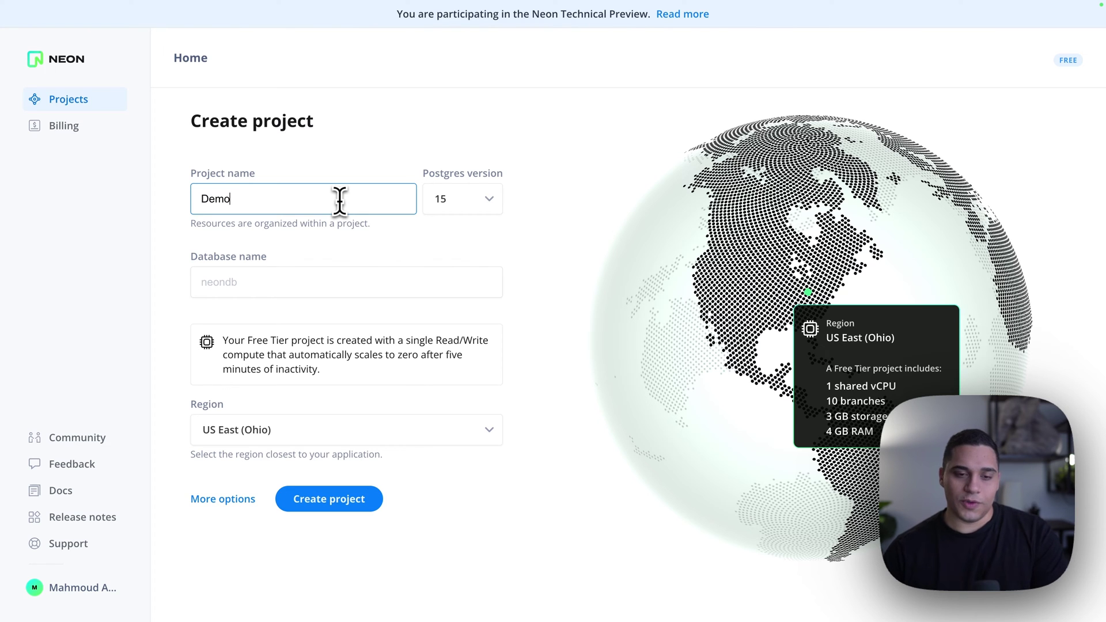
left_click(430, 202)
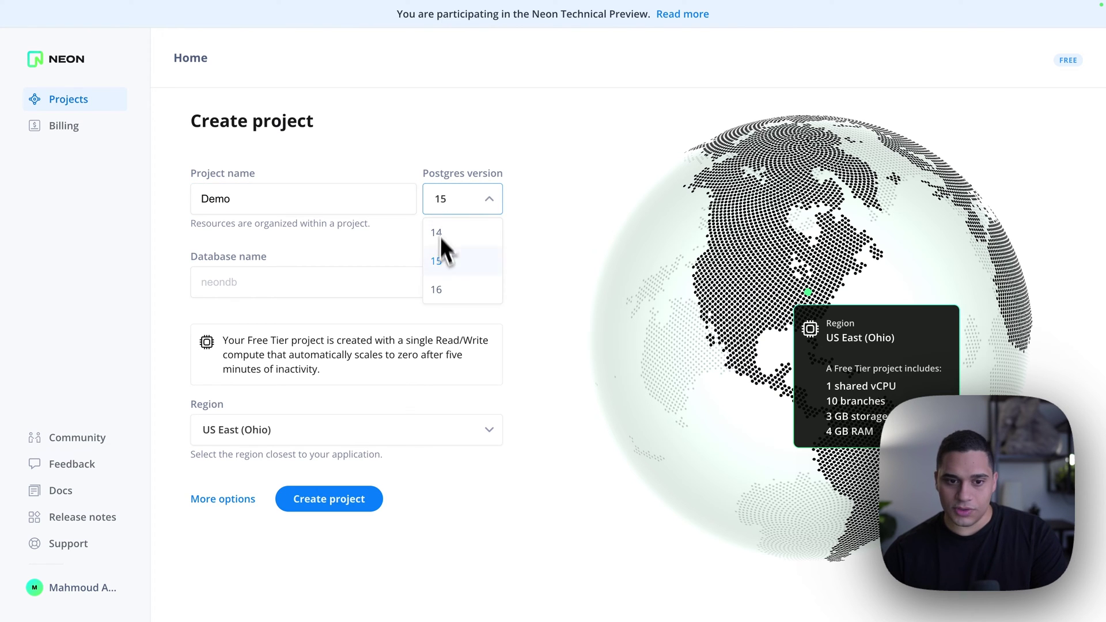
left_click(448, 290)
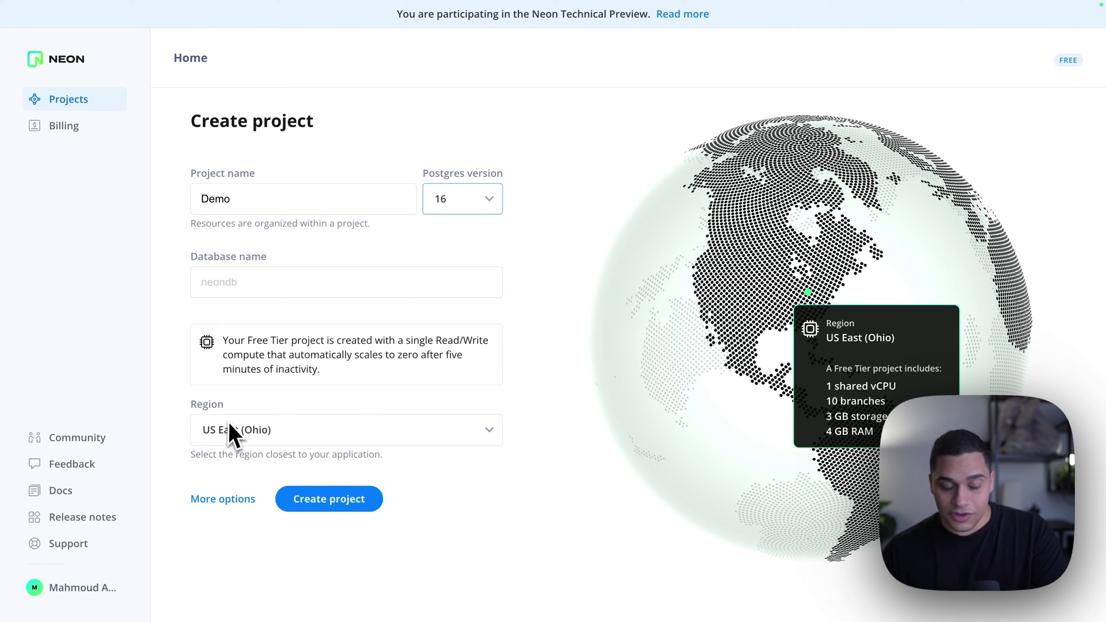
left_click(326, 427)
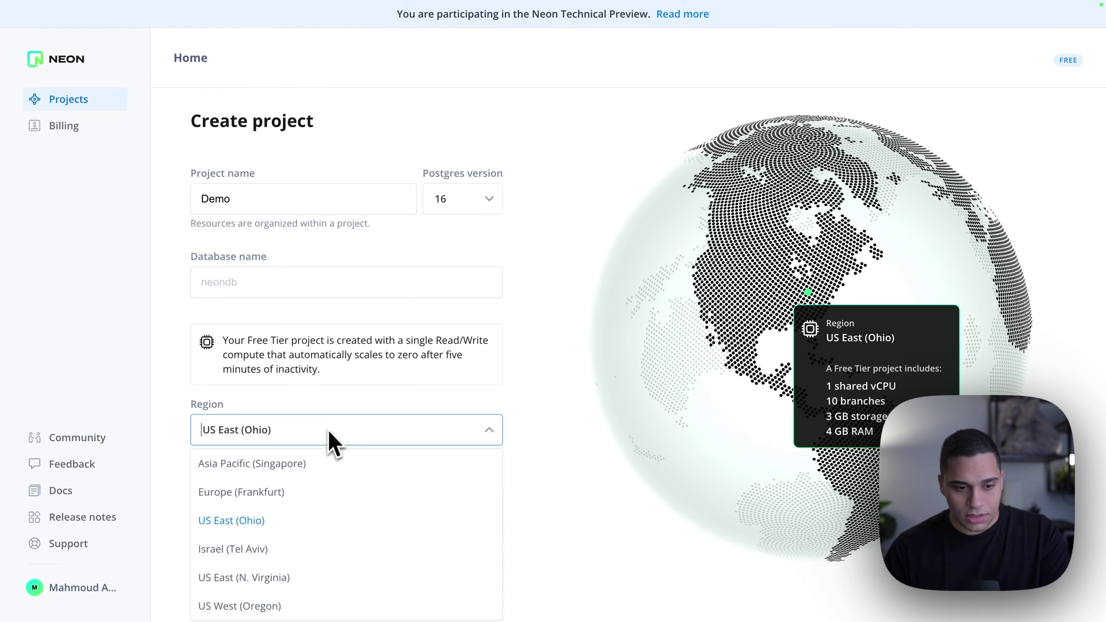
left_click(261, 504)
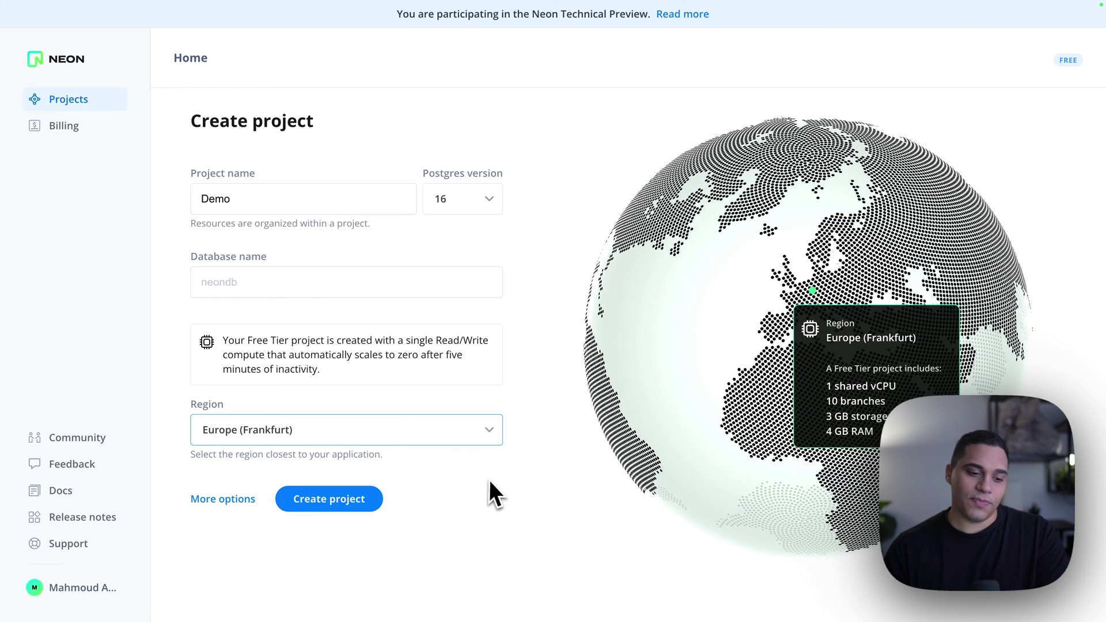
left_click(314, 501)
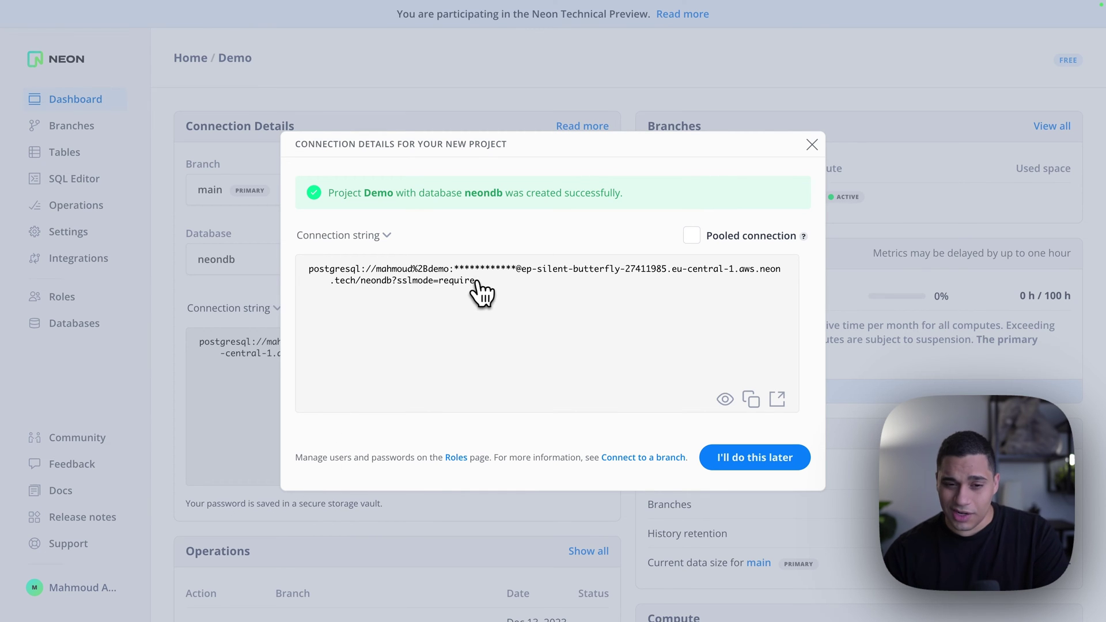
Step: Turn on the pooled connection for the new project's connection string, review the available connection formats and dismiss the connection details
double_click(385, 285)
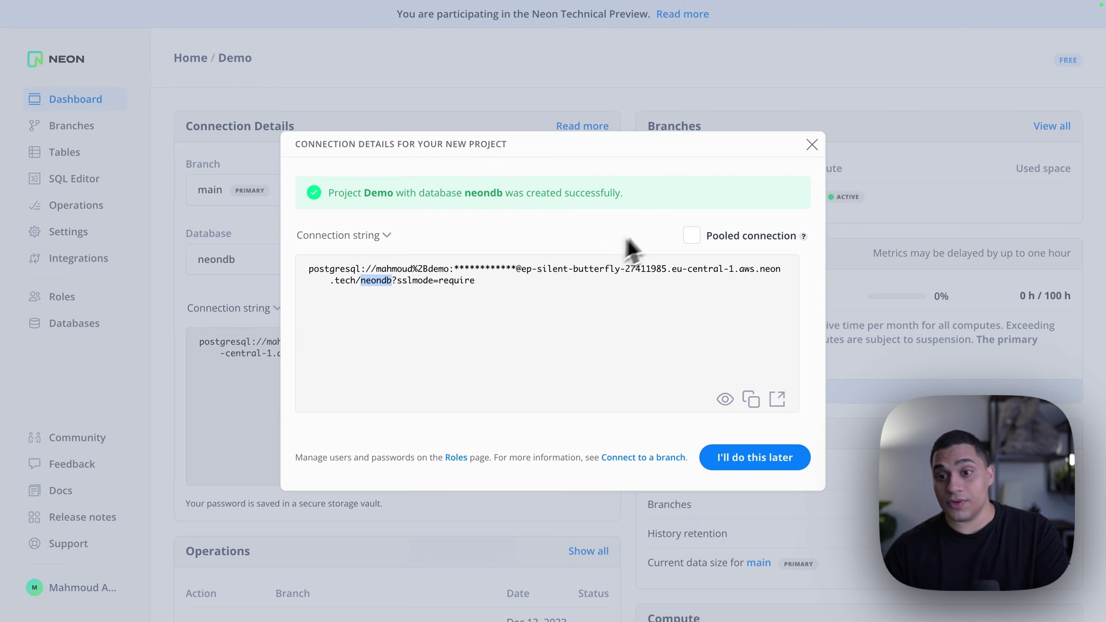
left_click(693, 240)
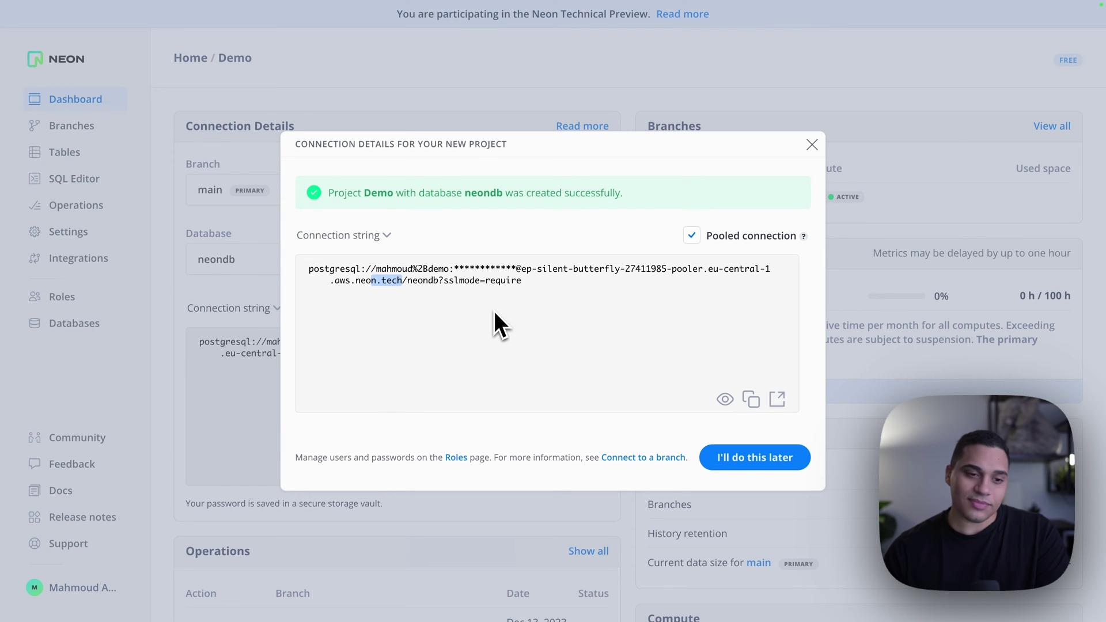
left_click(396, 242)
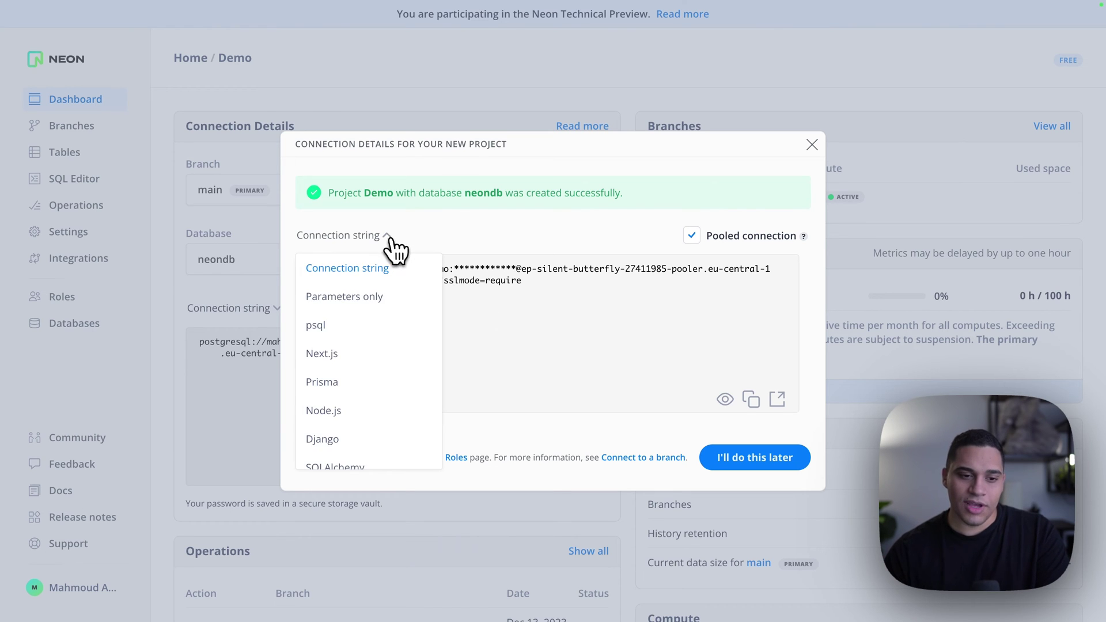
scroll(371, 320, "down", 3)
scroll(371, 320, "up", 3)
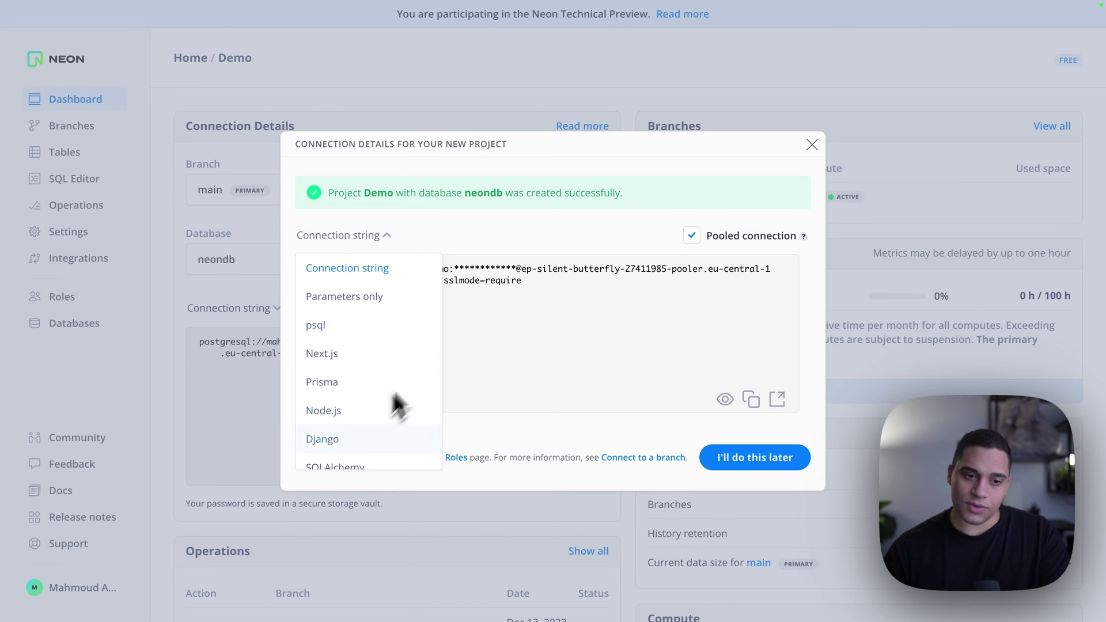
left_click(389, 239)
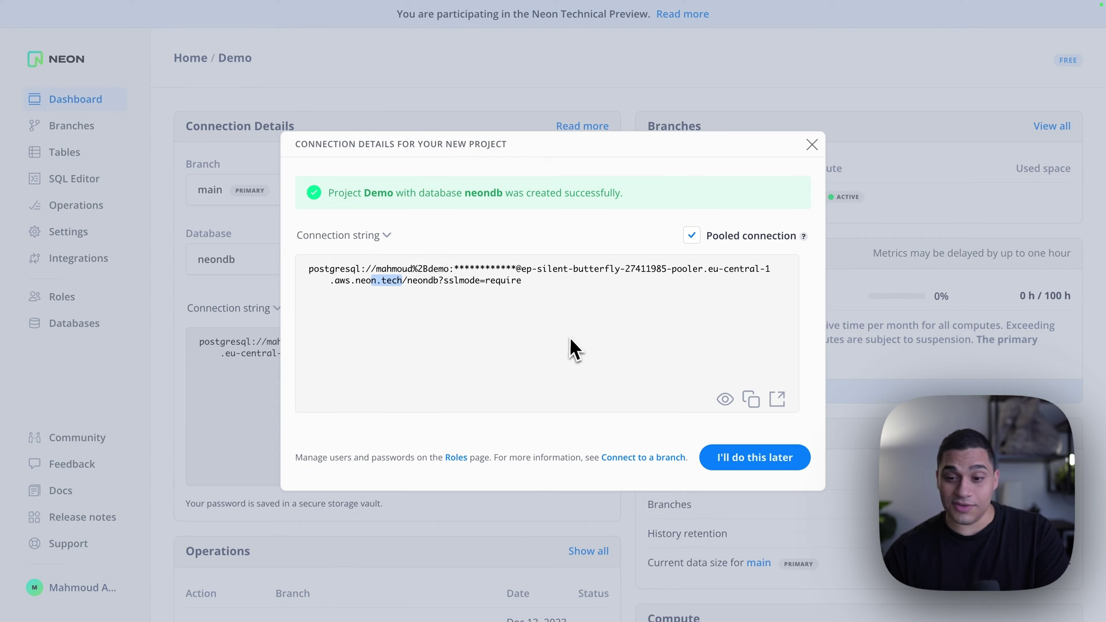
left_click(744, 466)
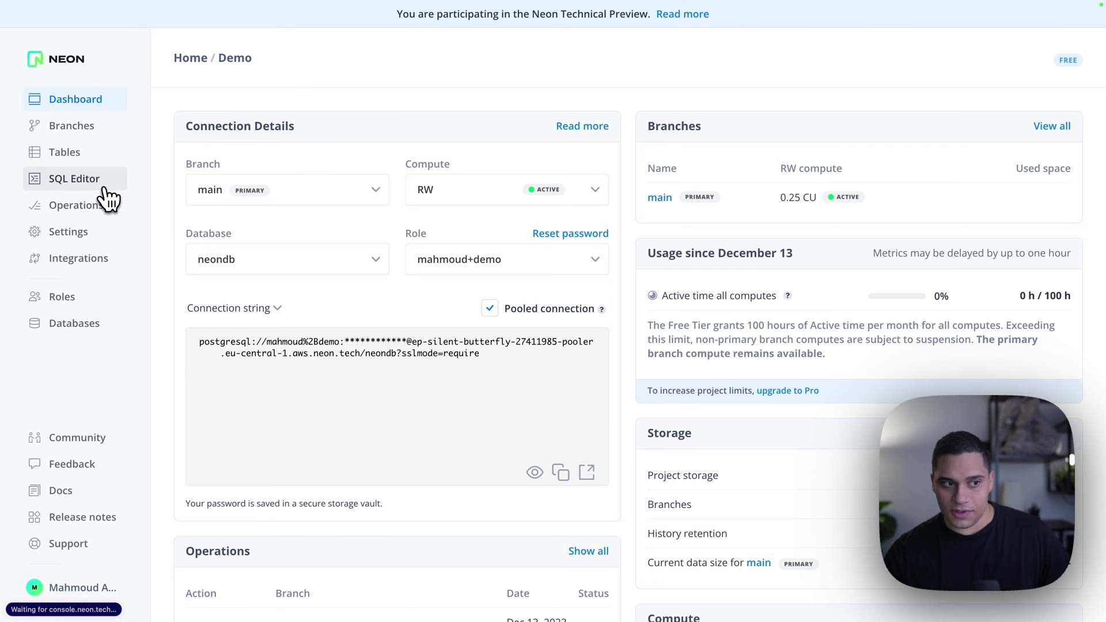
Step: Open the SQL Editor and examine the introductory comment together with the branch and database choices for running queries
left_click(80, 186)
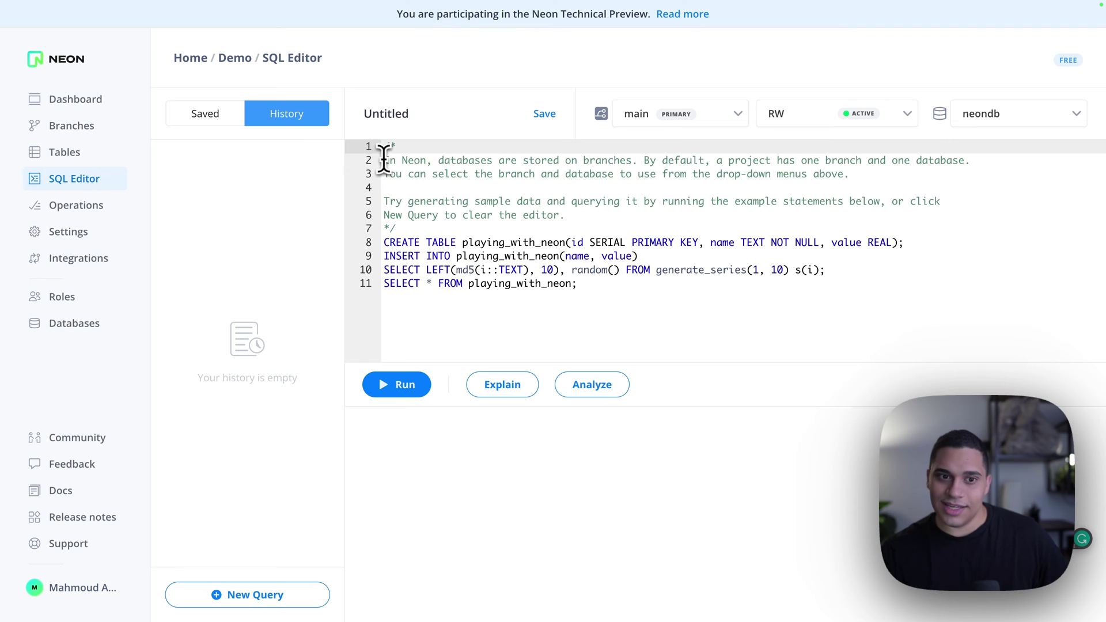
left_click_drag(383, 161, 638, 160)
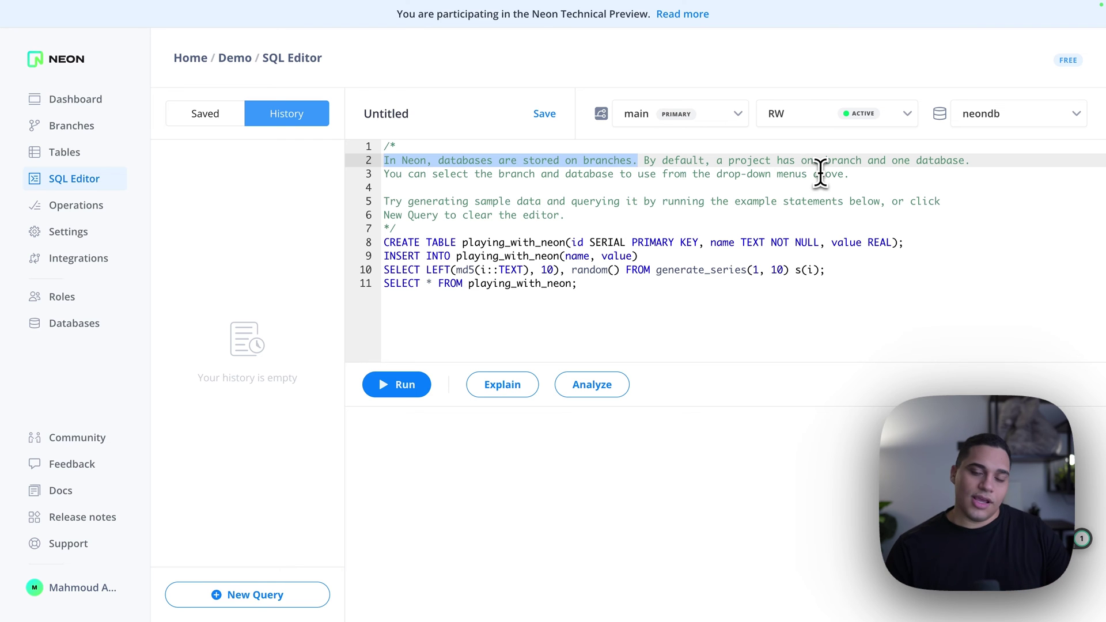
left_click(713, 118)
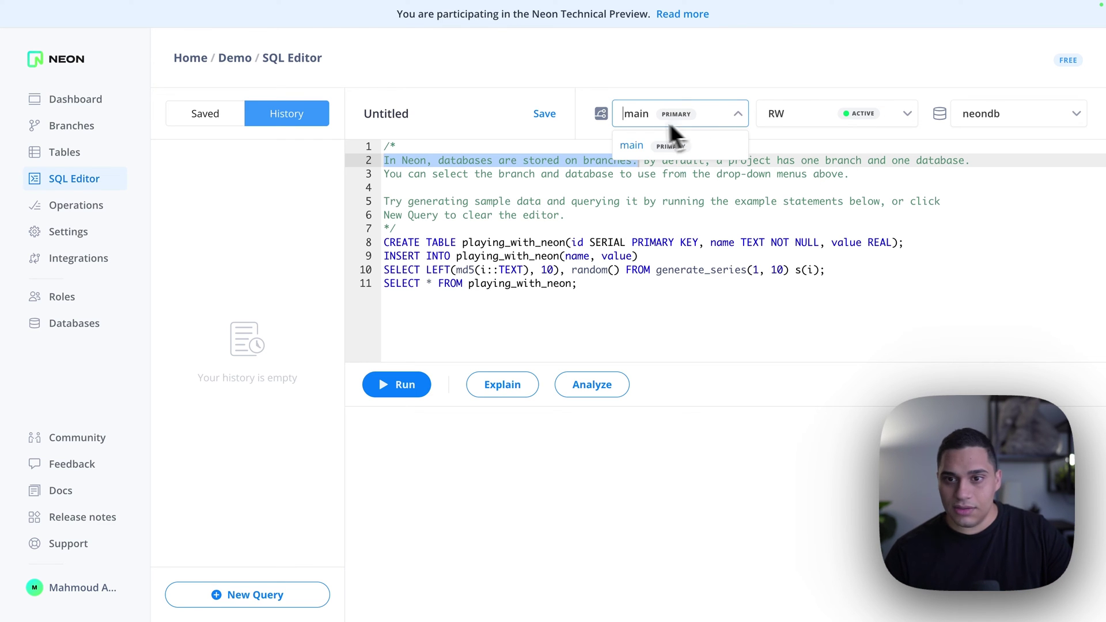
mouse_move(665, 148)
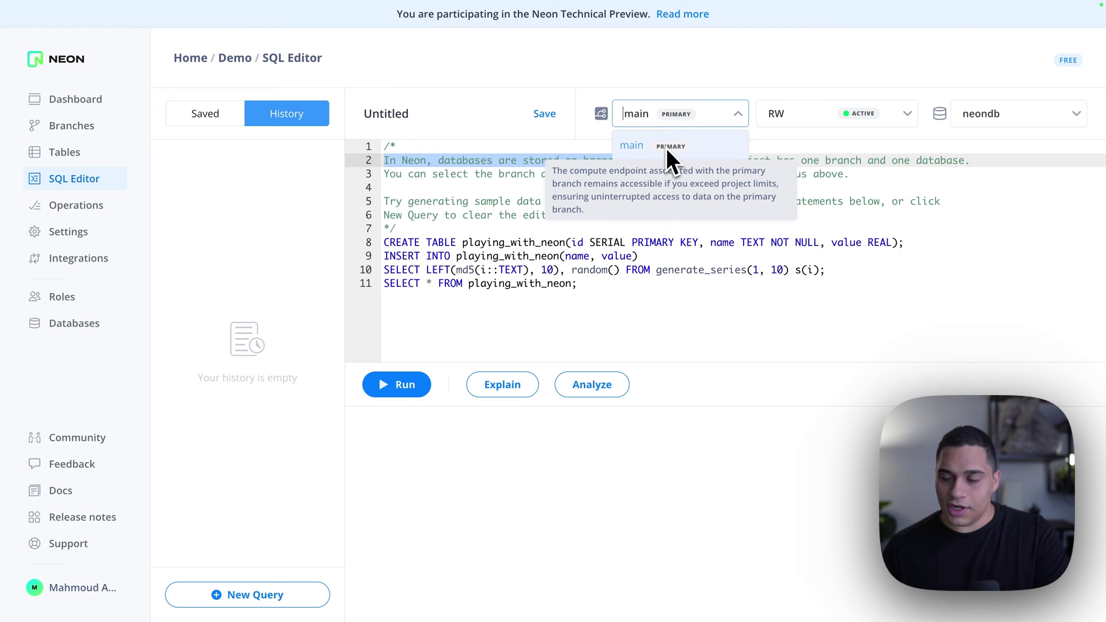
left_click(681, 269)
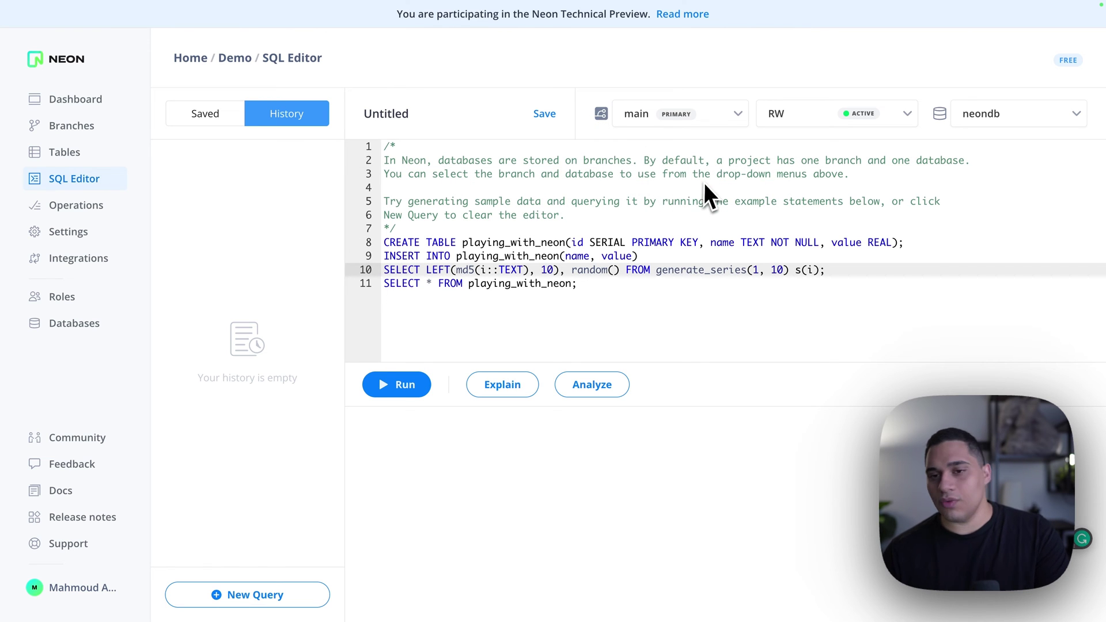
left_click(724, 120)
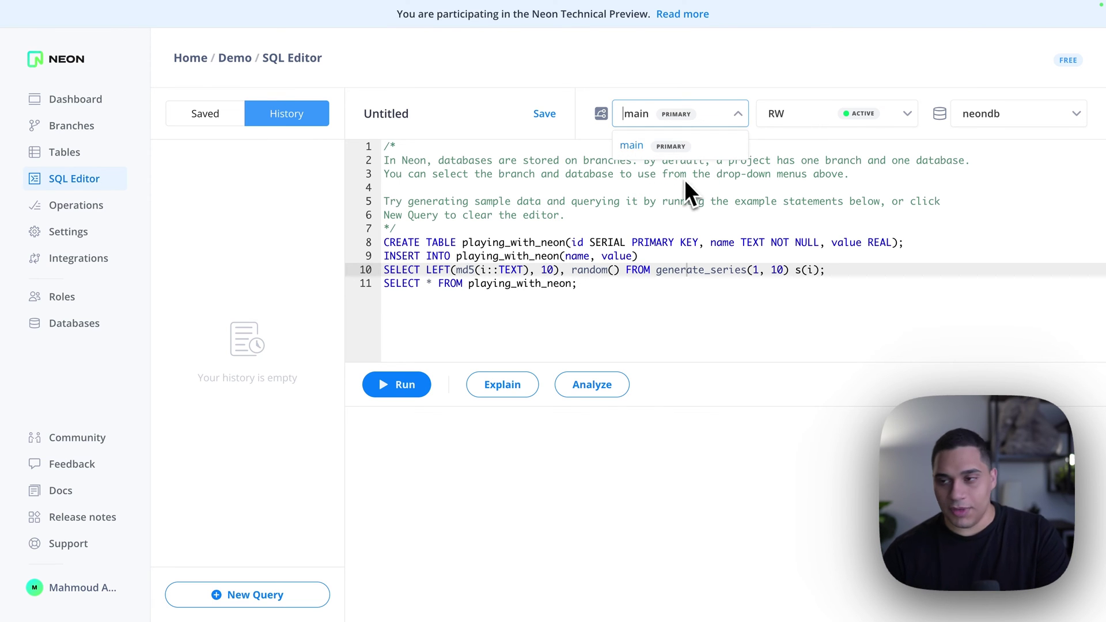
left_click(978, 114)
left_click(541, 174)
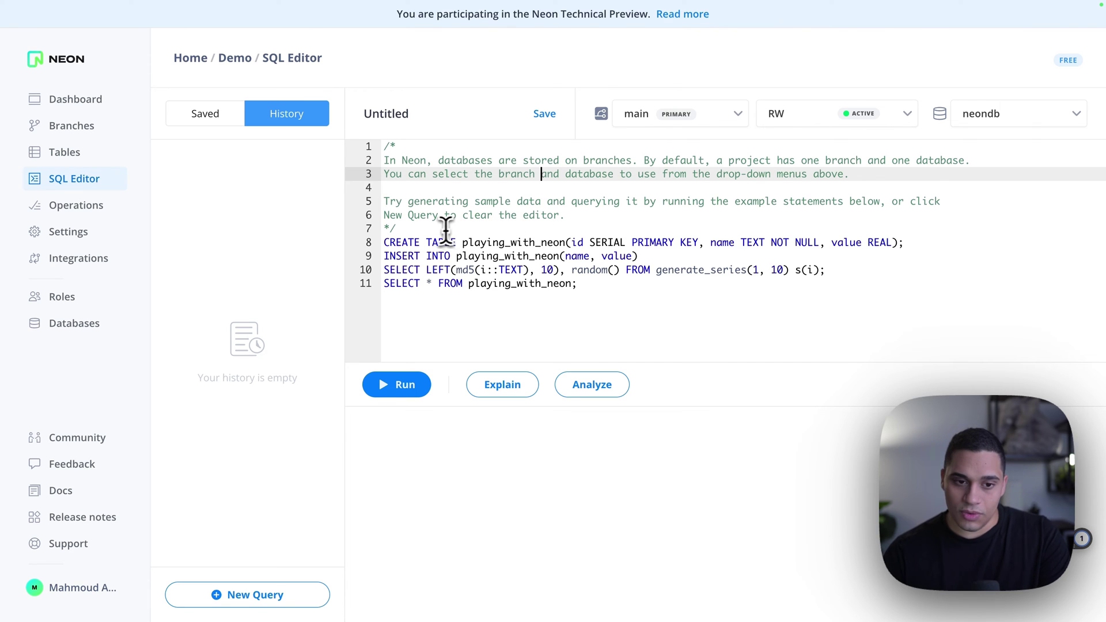
Step: Run the sample statements that create, fill and query the playing_with_neon table on the main branch
left_click_drag(461, 243, 548, 246)
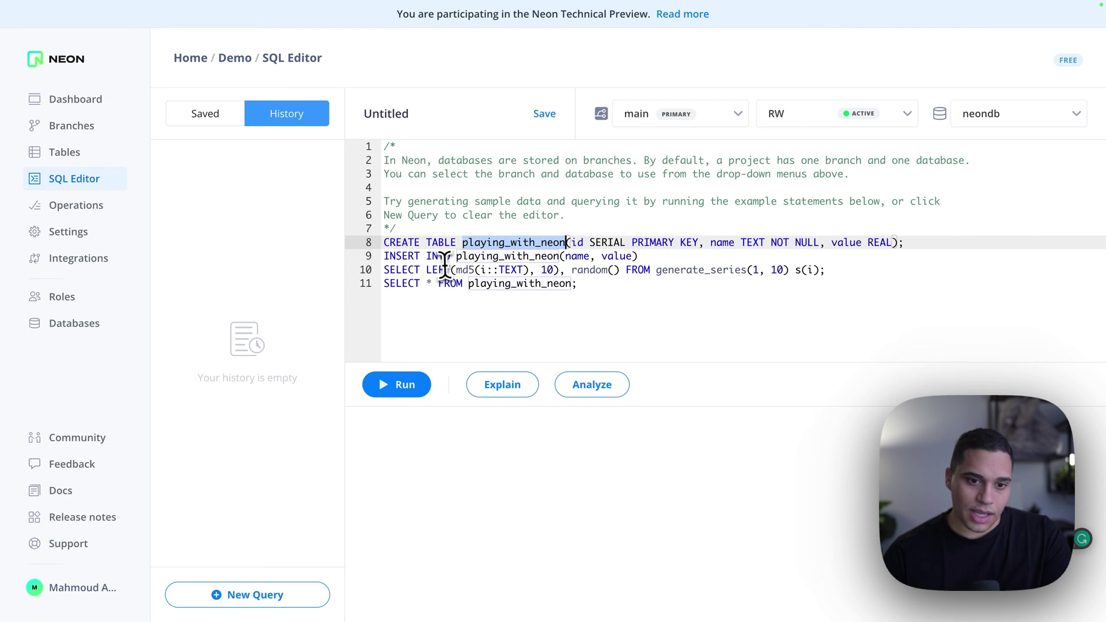
left_click(573, 310)
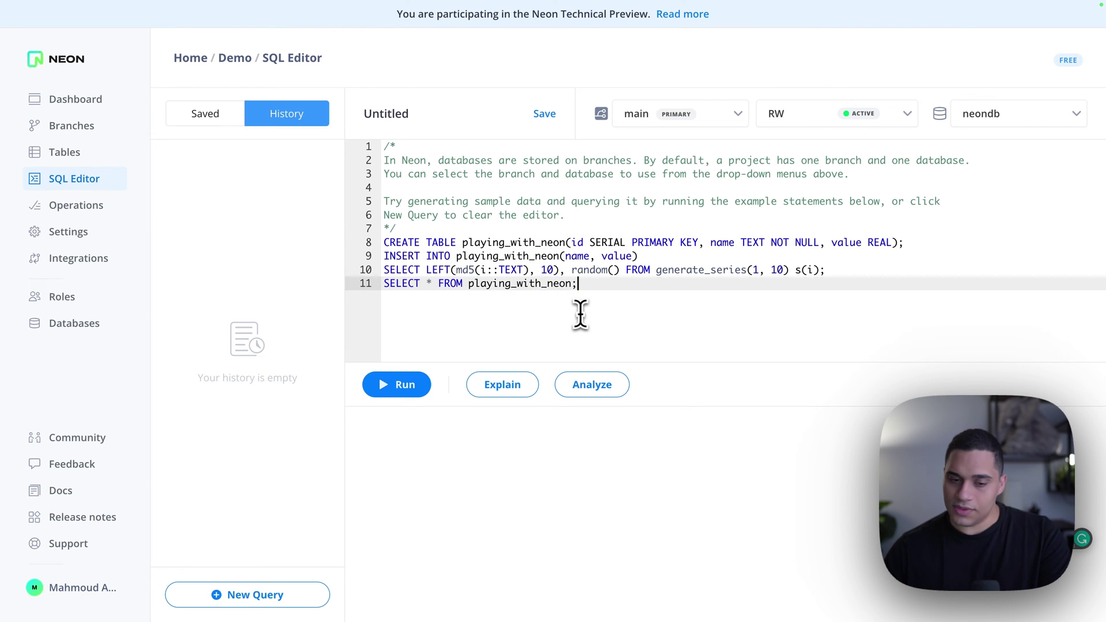
left_click(425, 390)
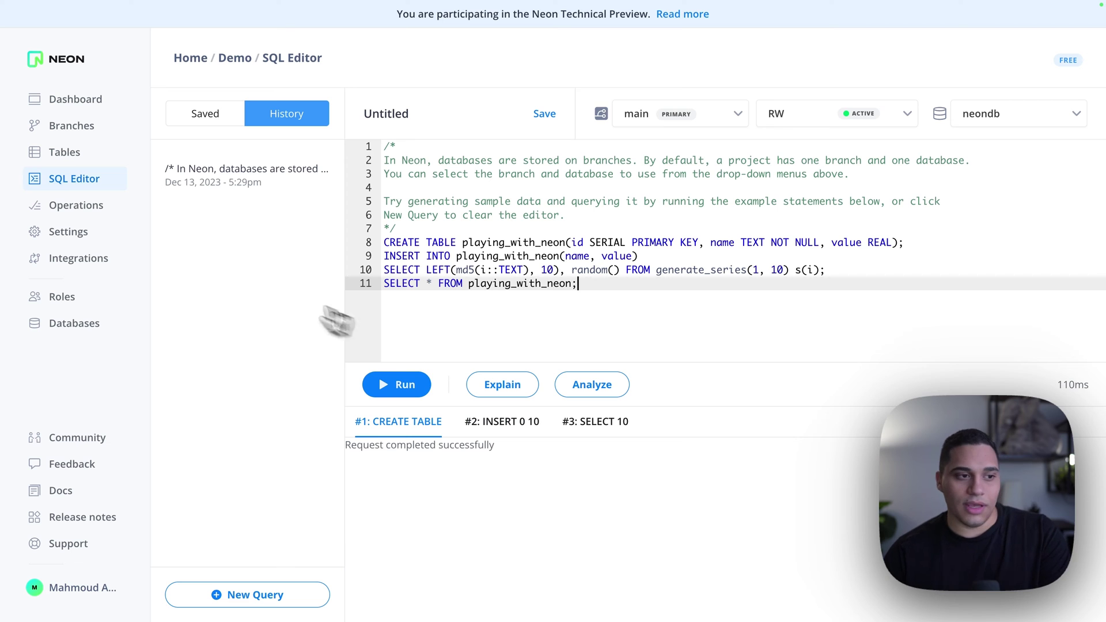
Step: View the columns and rows of the playing_with_neon table in the neondb database
left_click(82, 159)
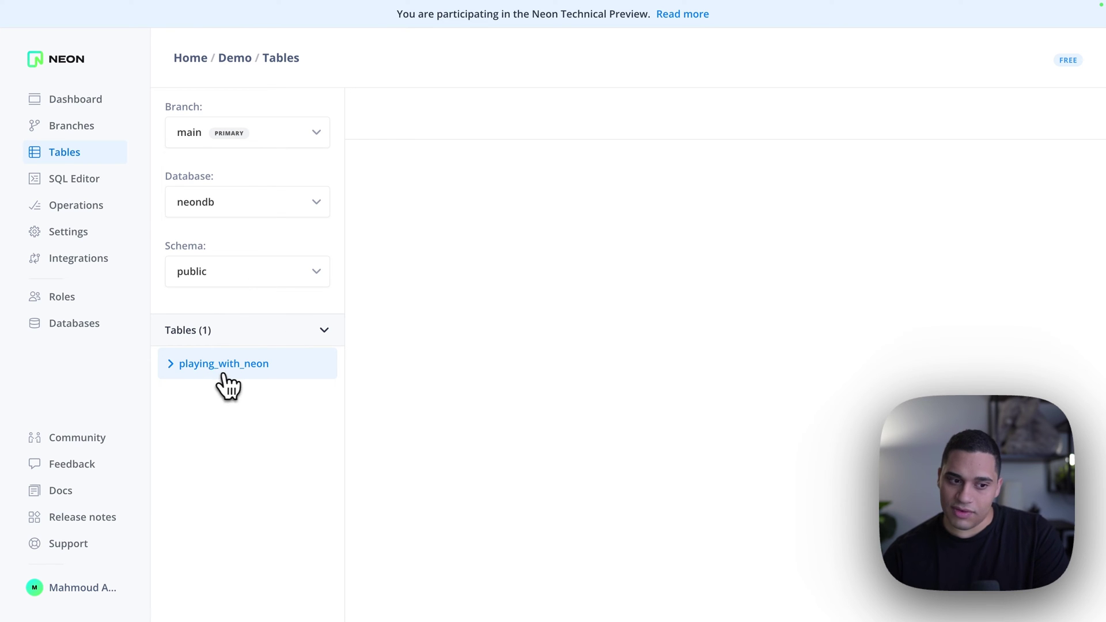
left_click(173, 371)
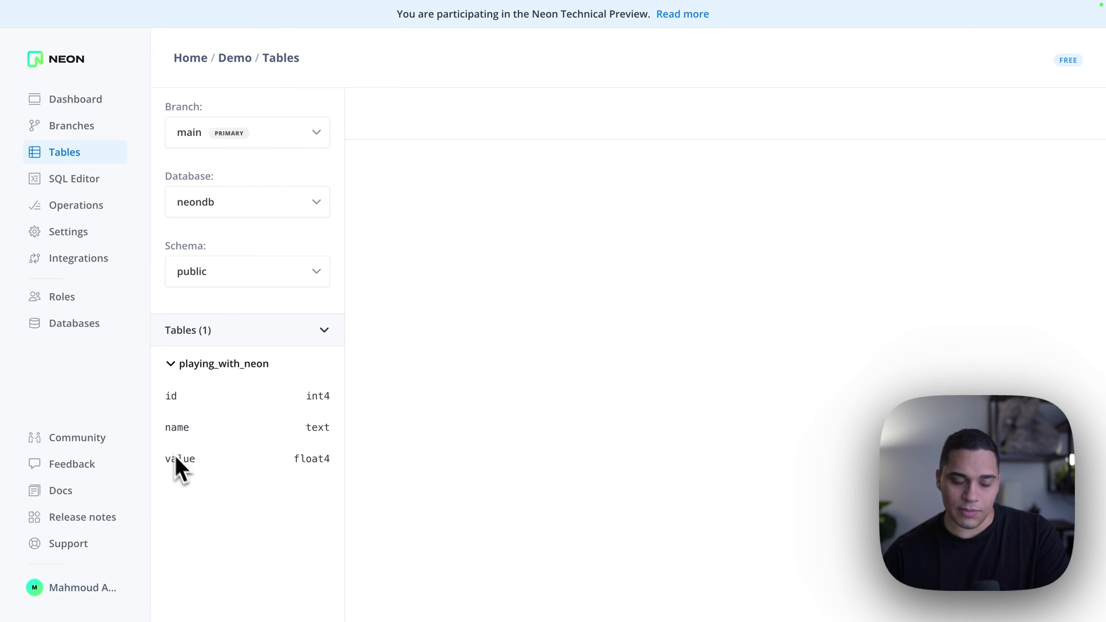
left_click(228, 364)
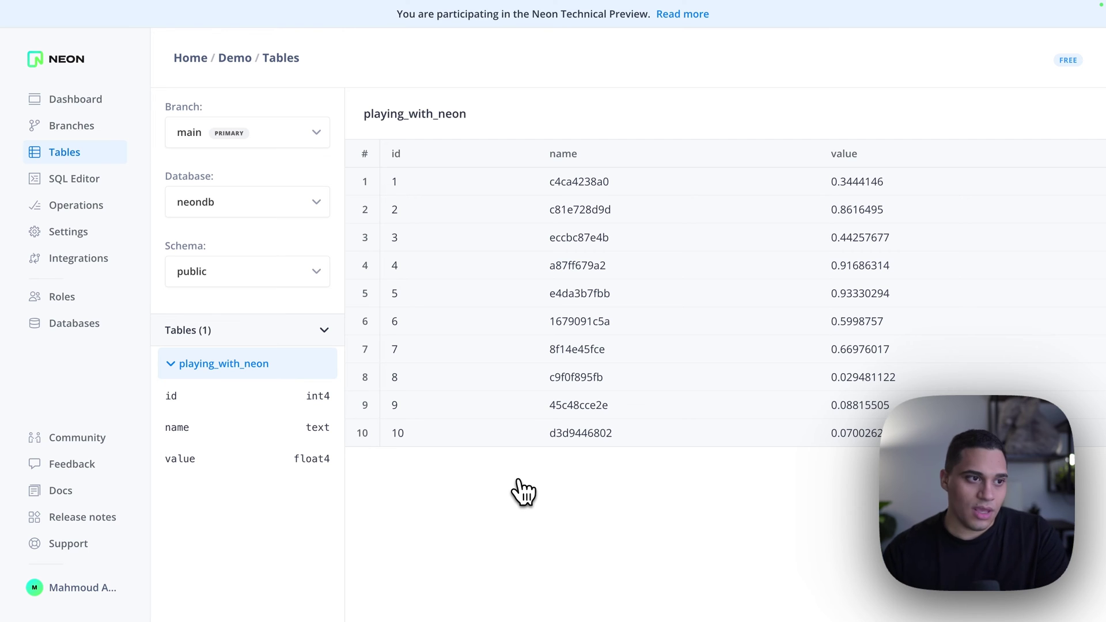
Step: Create a branch named "Demo branch" from main with data up to the current point in time, and dismiss its connection details
left_click(106, 136)
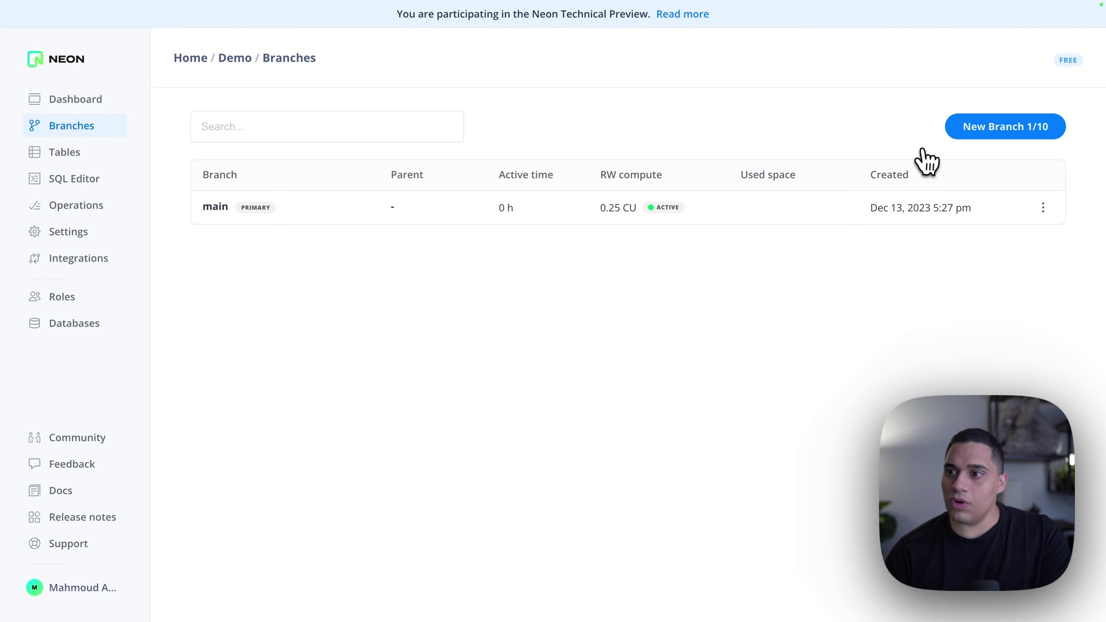
left_click(977, 144)
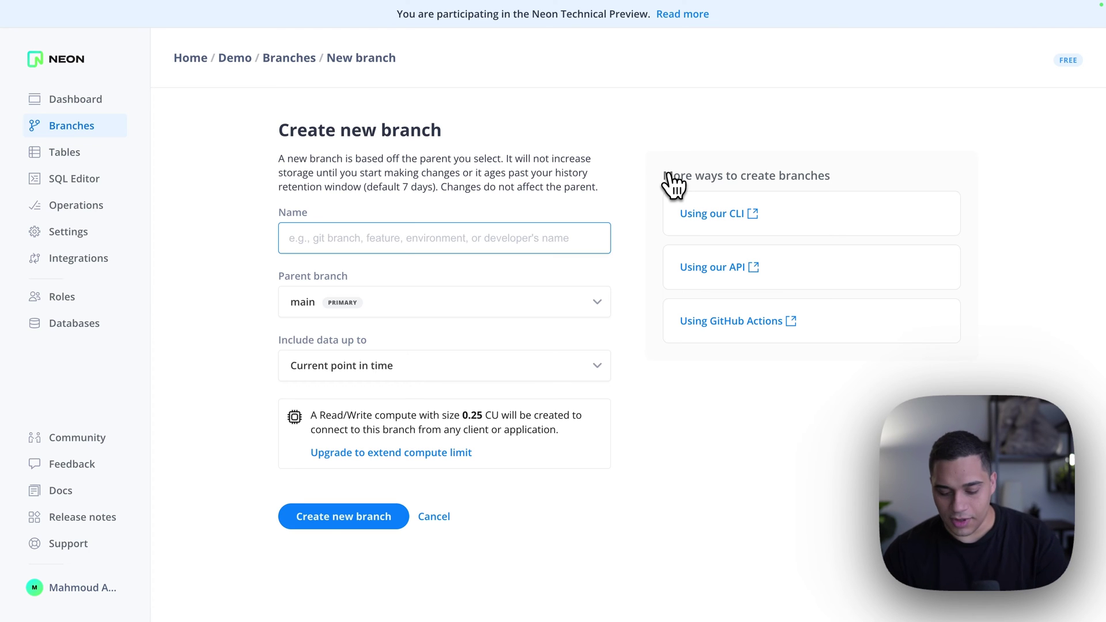
type("Demo branch")
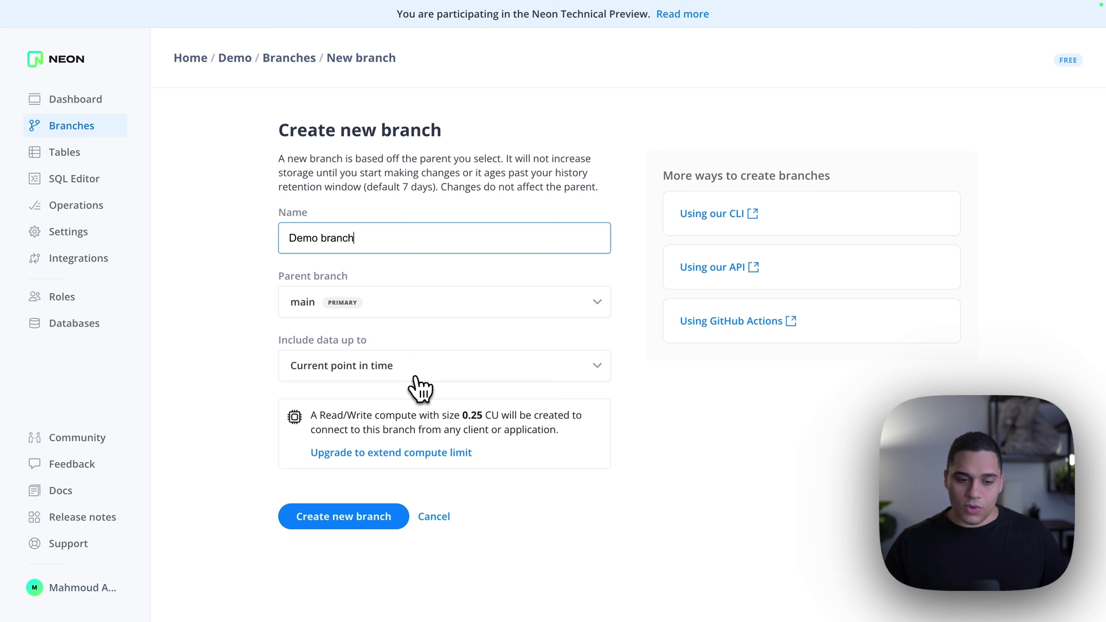
left_click(324, 518)
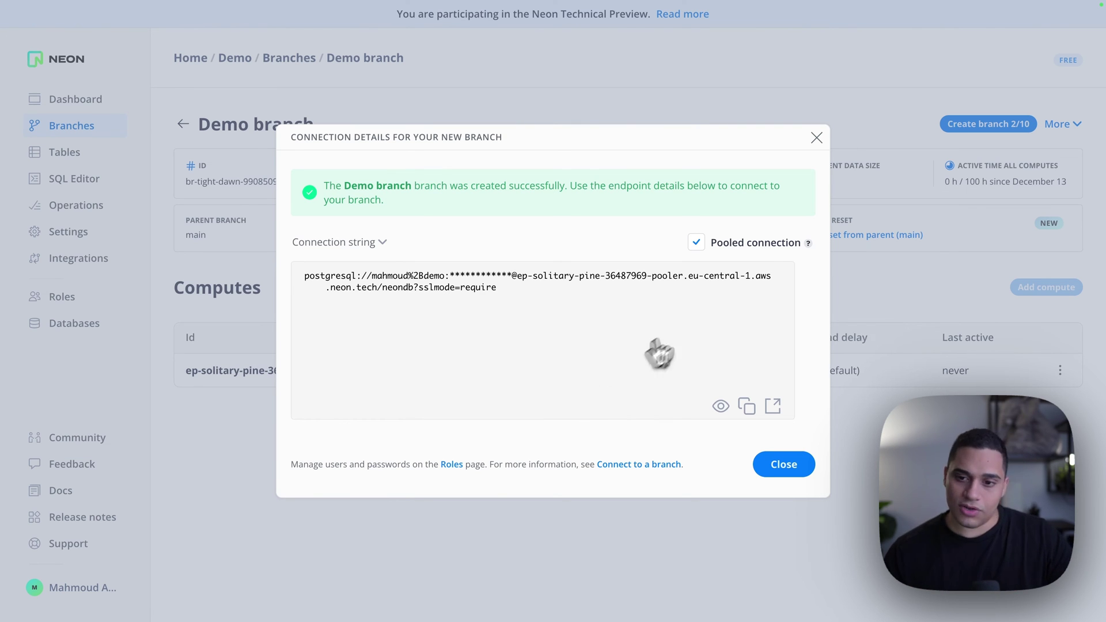
left_click(816, 138)
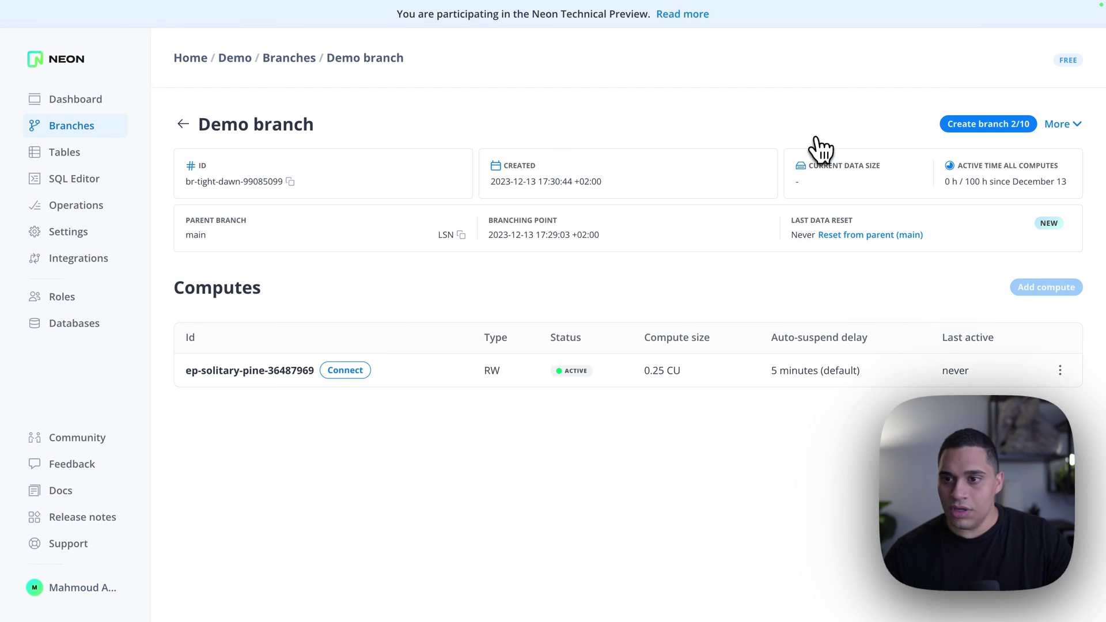
Step: On the Demo project's dashboard, show the connection details for Demo branch and examine the endpoint host in its connection string
left_click(234, 60)
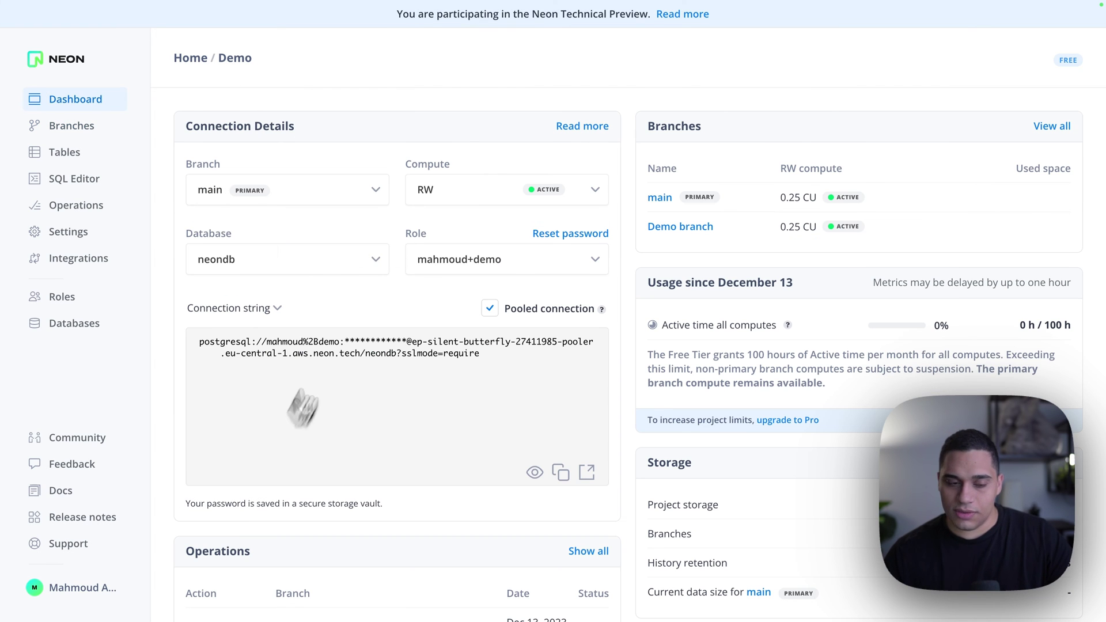
left_click_drag(201, 344, 493, 352)
left_click(491, 352)
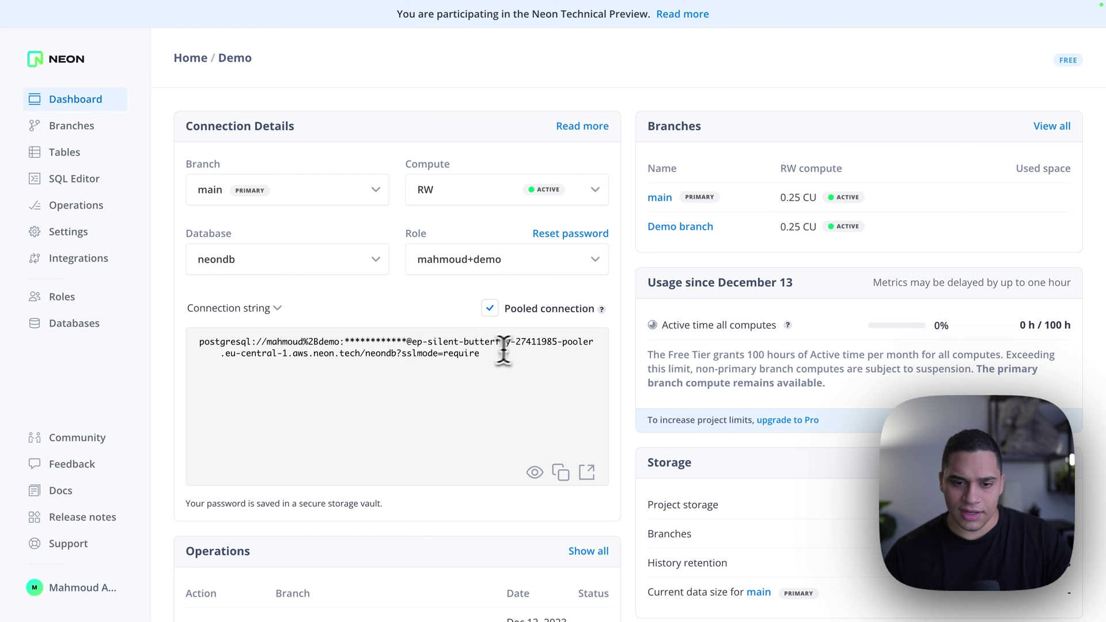
left_click(329, 197)
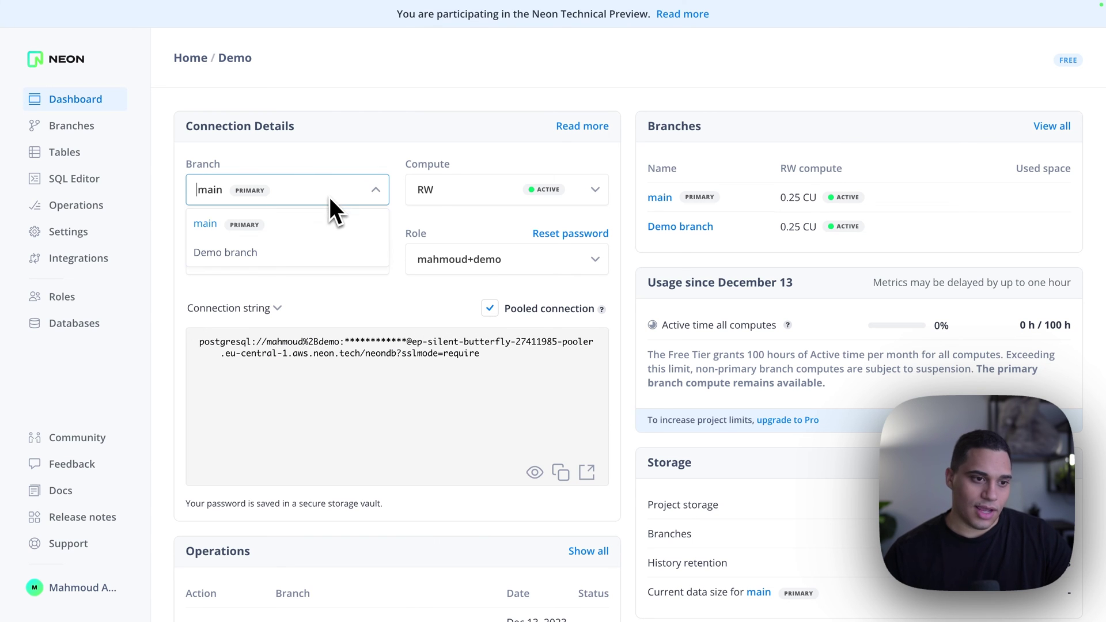
left_click(302, 253)
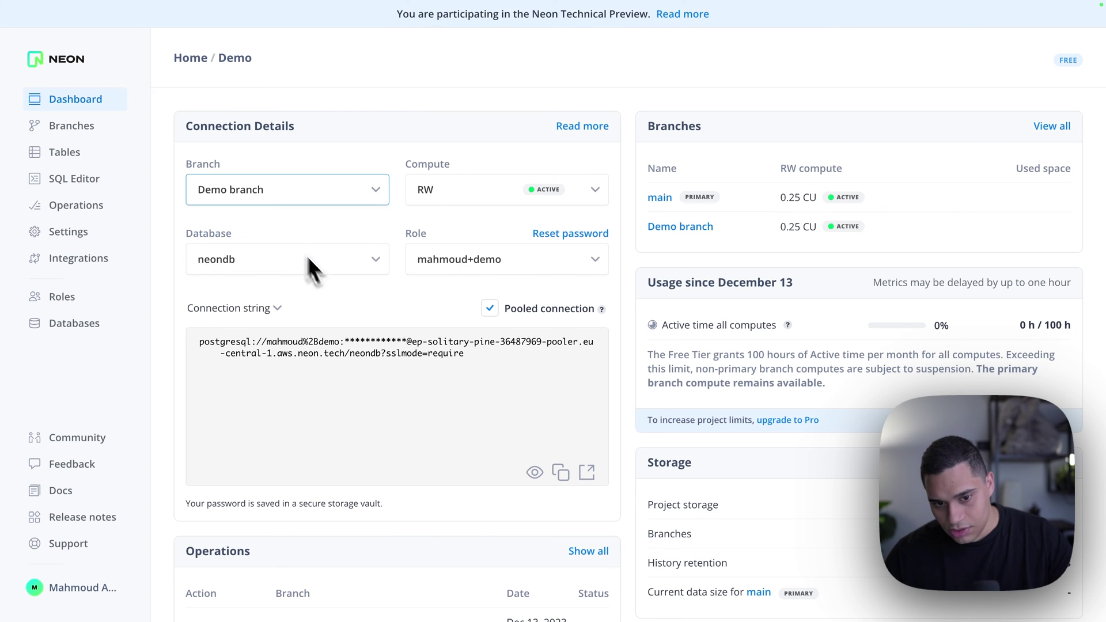
left_click_drag(414, 342, 495, 341)
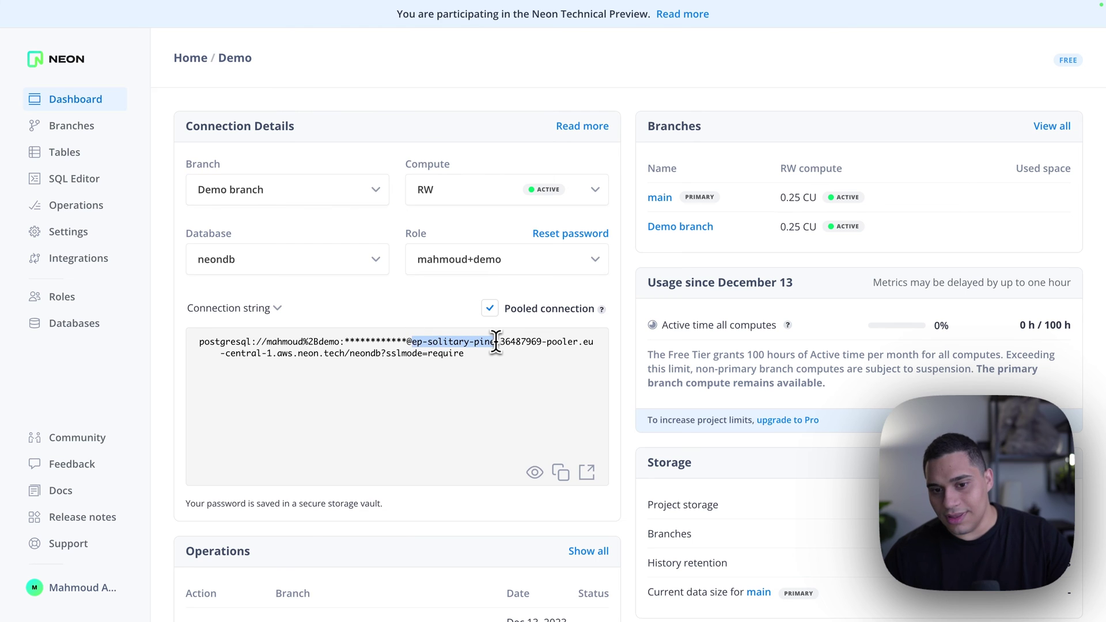
Step: View the rows of the playing_with_neon table on Demo branch and compare them with the same table on main
left_click(479, 375)
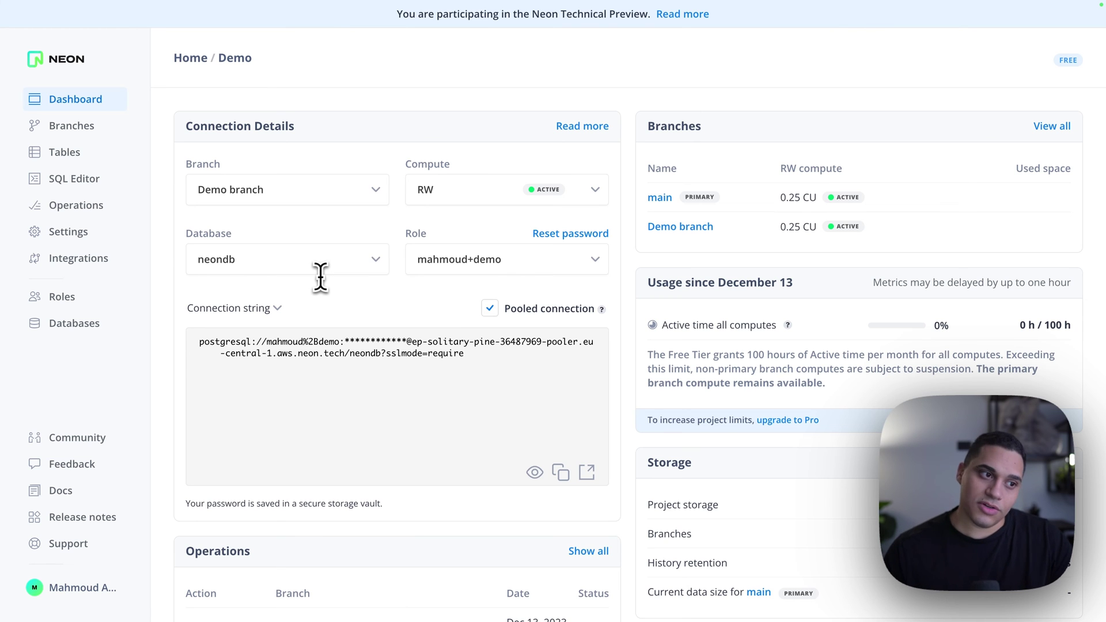
left_click(87, 152)
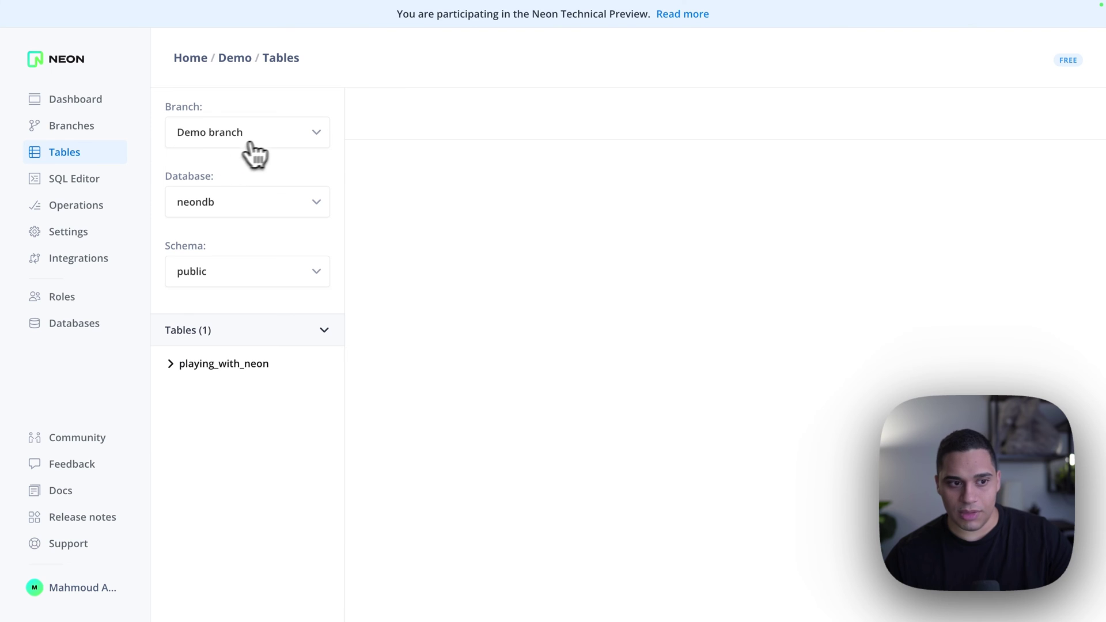
left_click(228, 364)
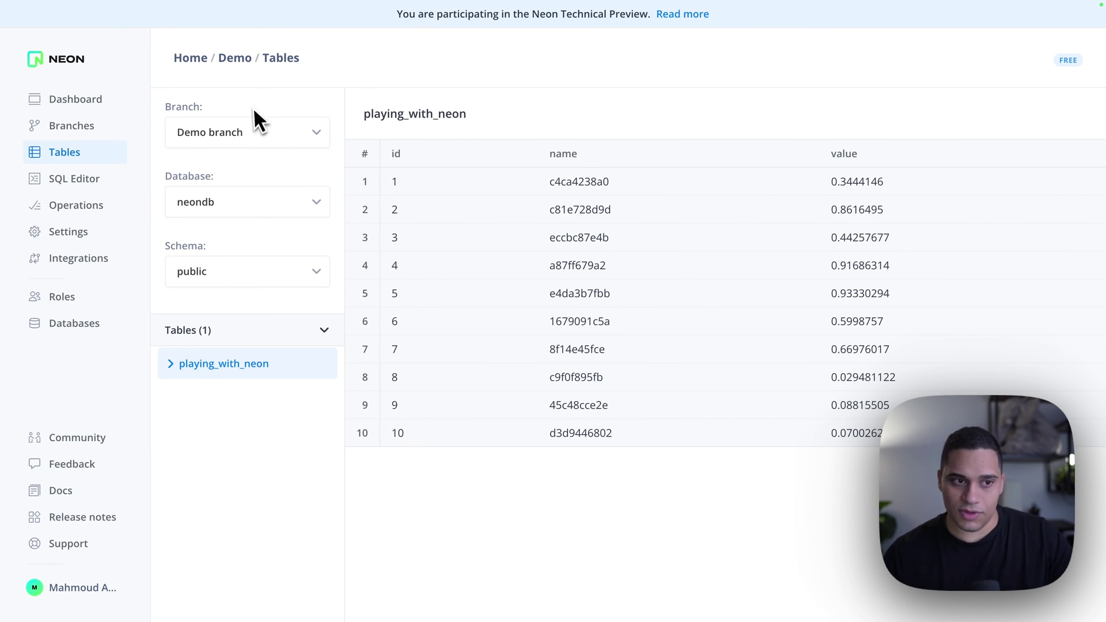
left_click(254, 132)
left_click(254, 154)
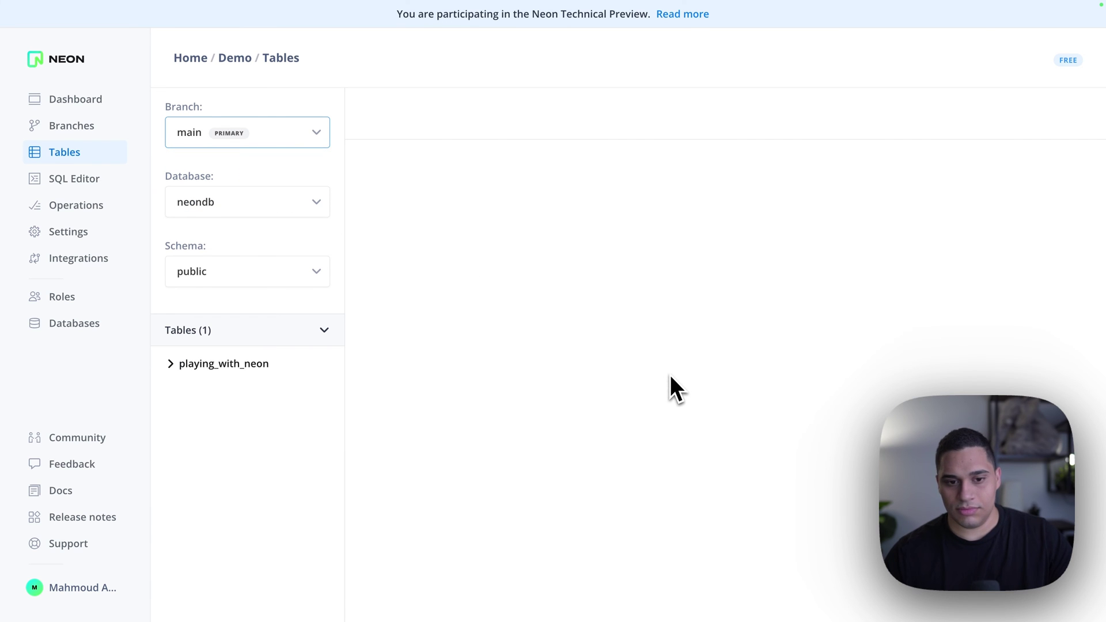
left_click(286, 368)
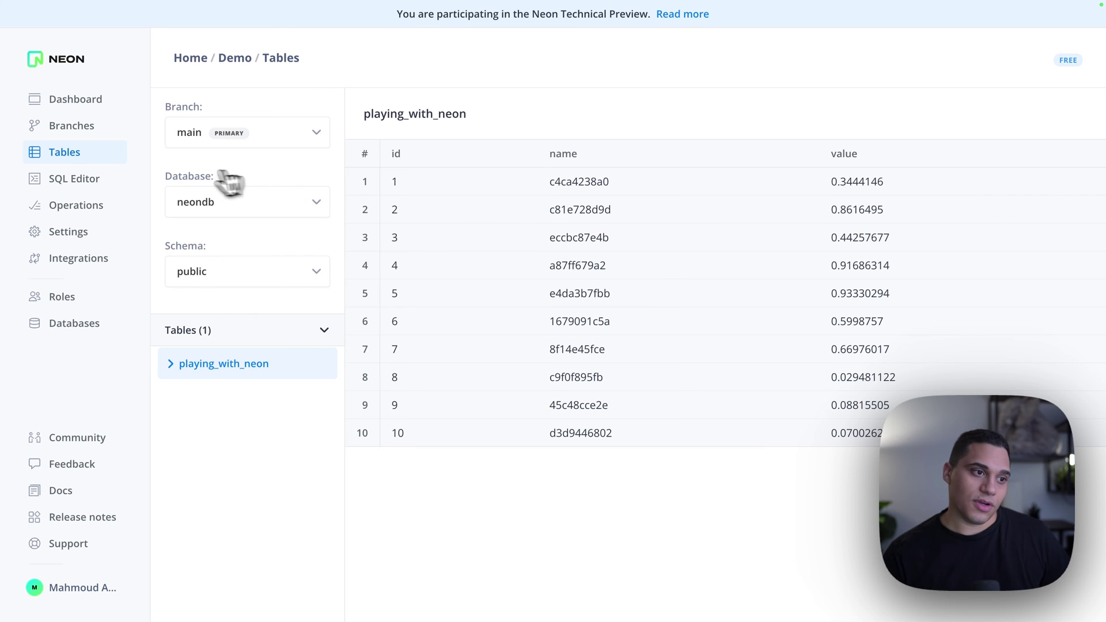
Step: Rerun the earlier sample statements from the query history on Demo branch, with the CREATE TABLE line commented out
left_click(108, 190)
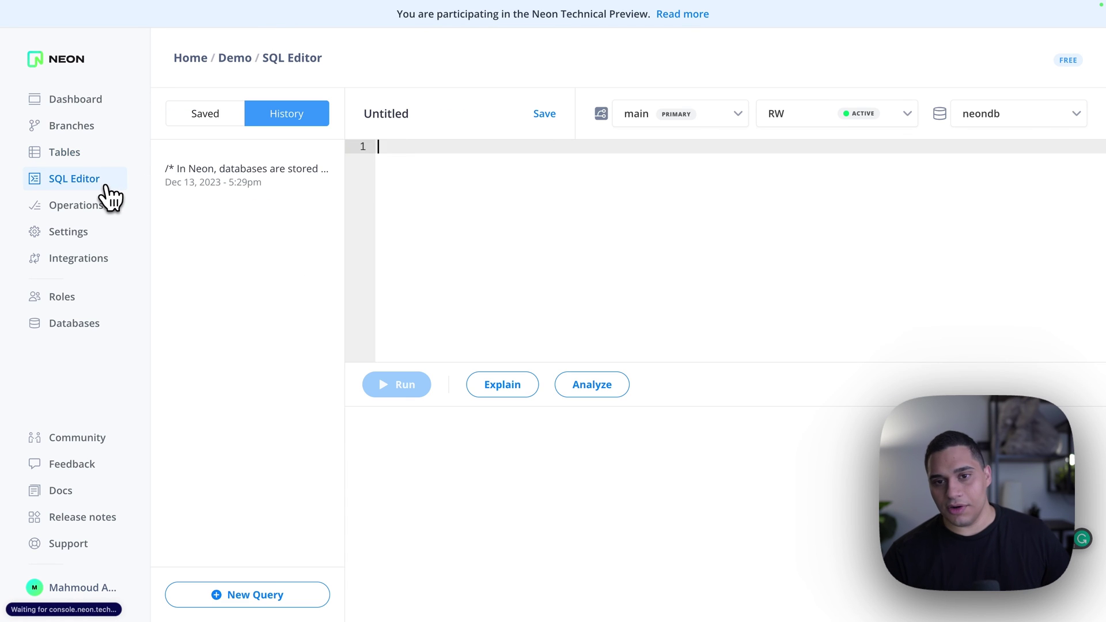
left_click(700, 118)
left_click(687, 174)
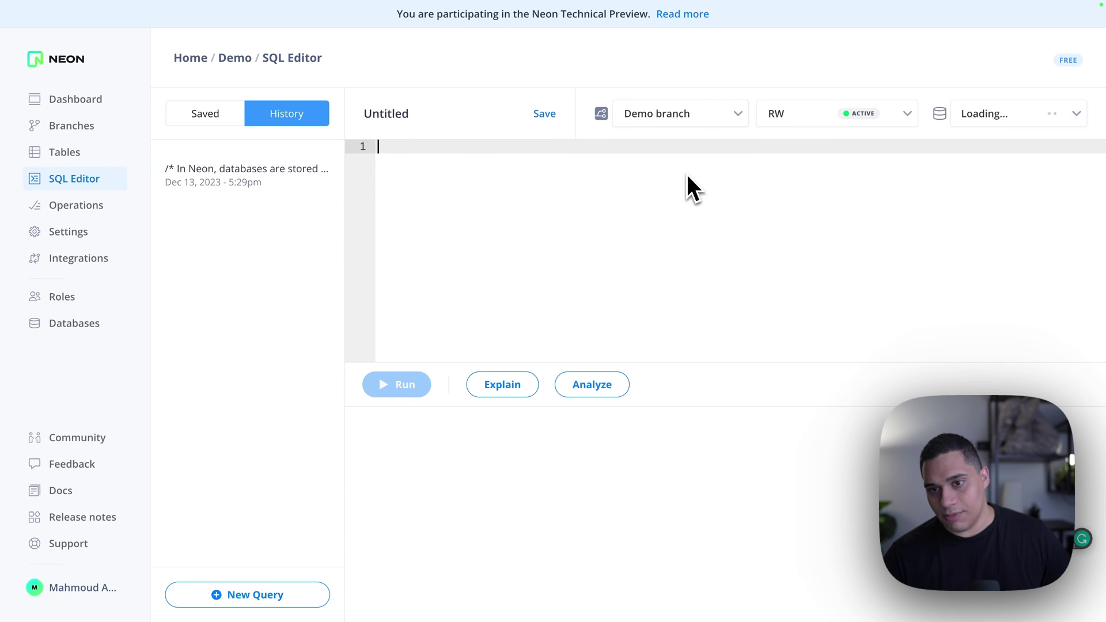
left_click(264, 176)
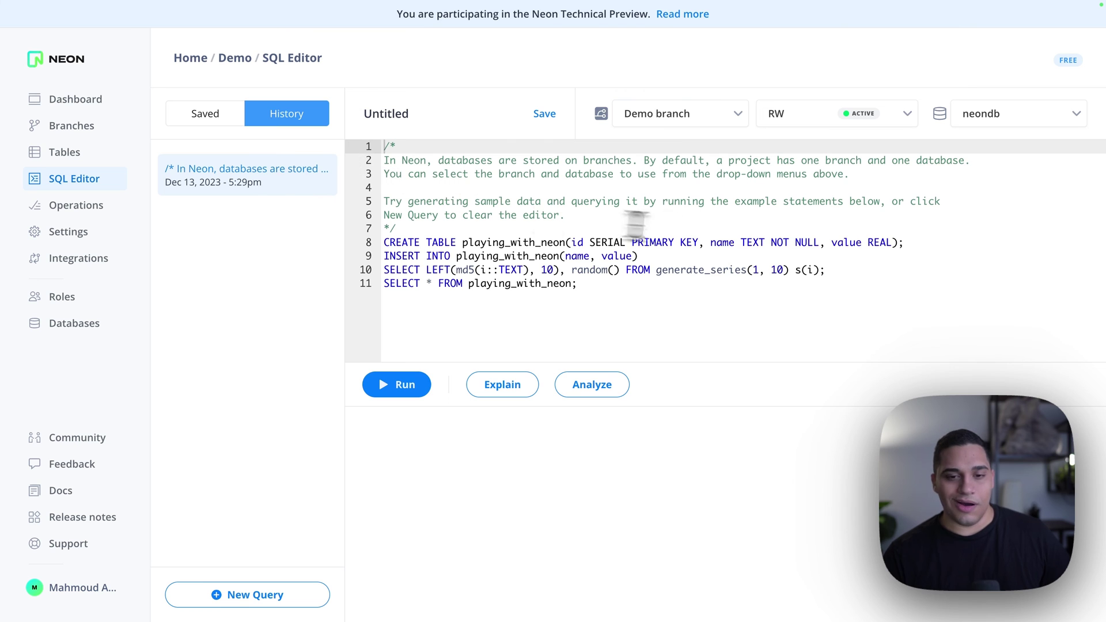
left_click(918, 243)
key("ctrl+slash")
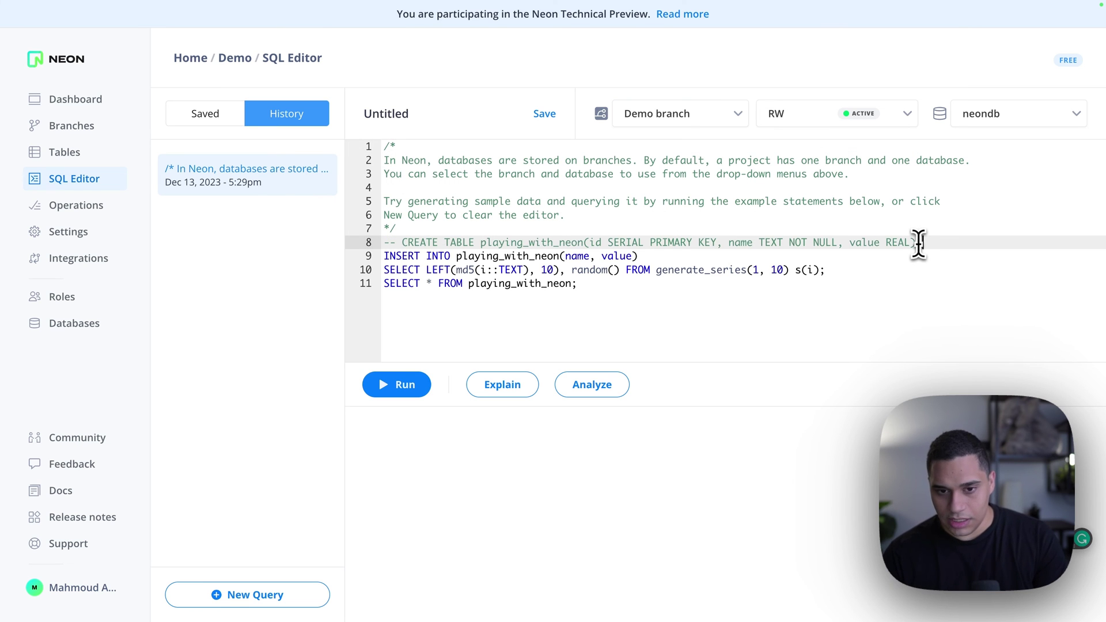
left_click(402, 387)
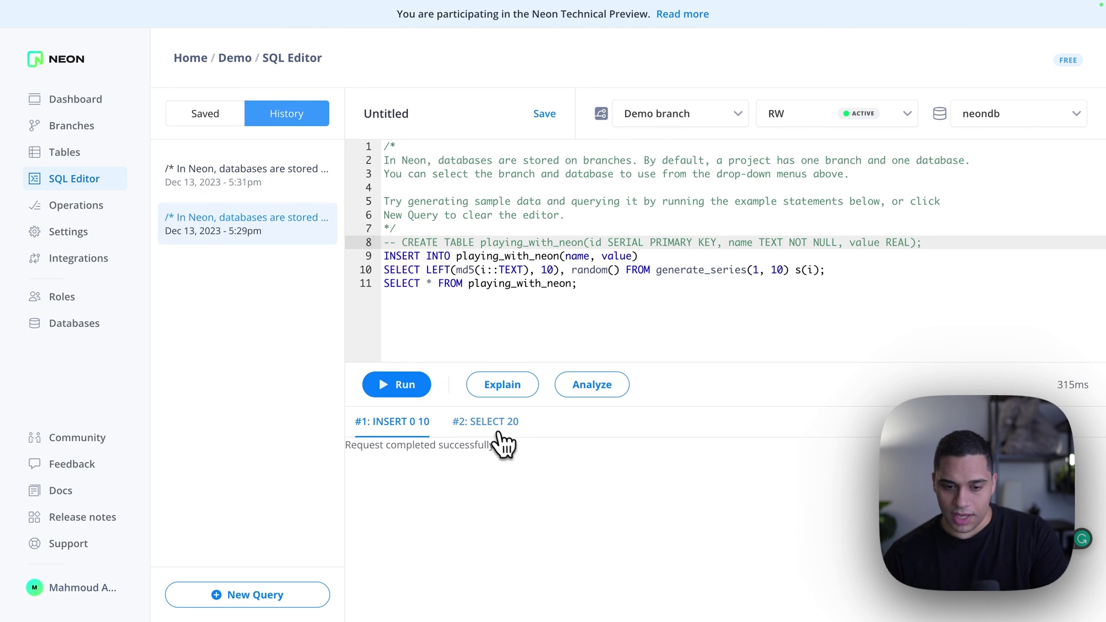
Step: Check all playing_with_neon rows on Demo branch after the insert, and compare them with the table on main
left_click(86, 162)
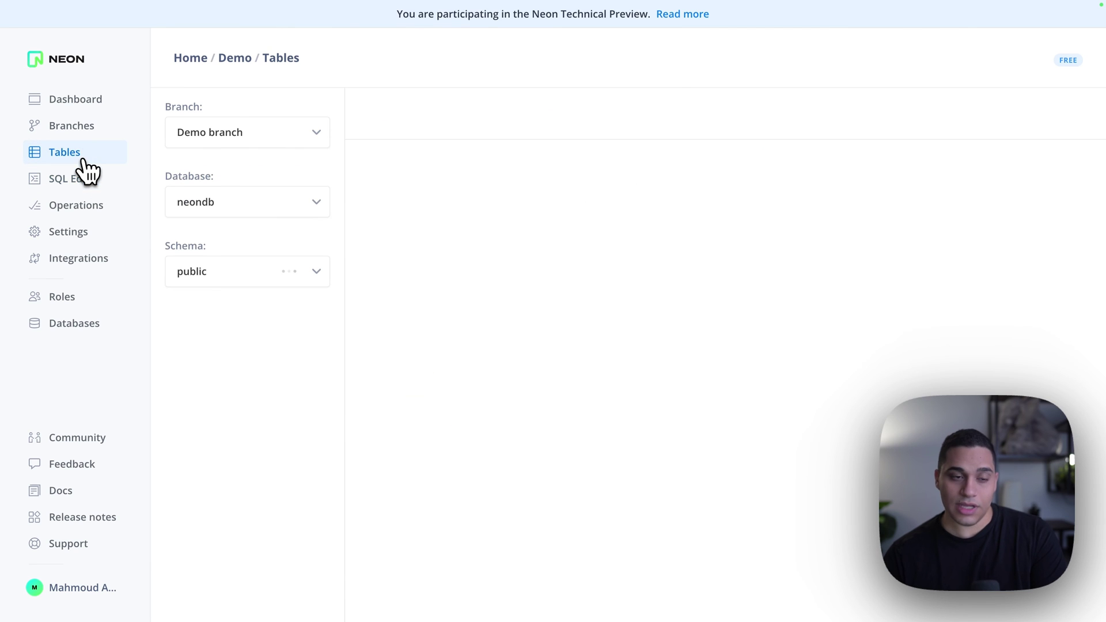
left_click(272, 363)
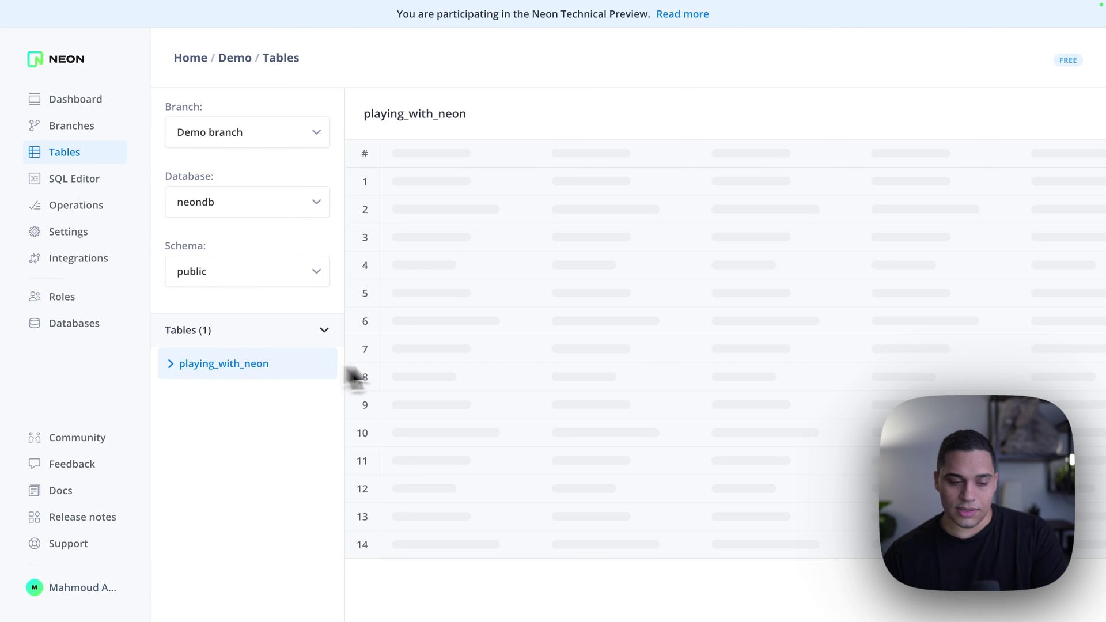
scroll(444, 363, "down", 3)
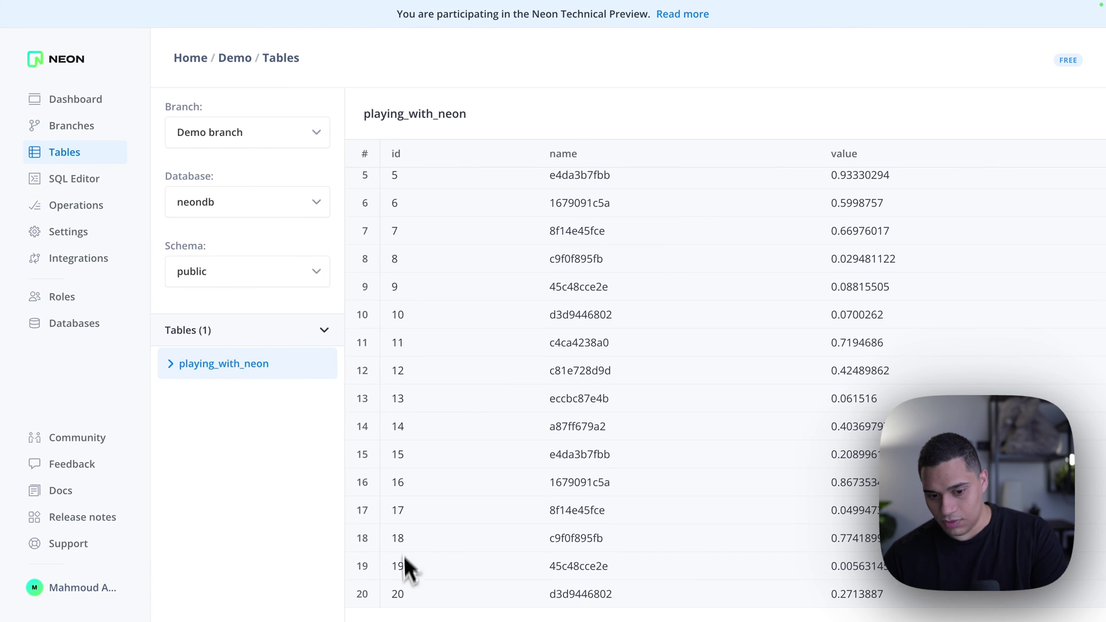
scroll(415, 299, "up", 3)
left_click(285, 143)
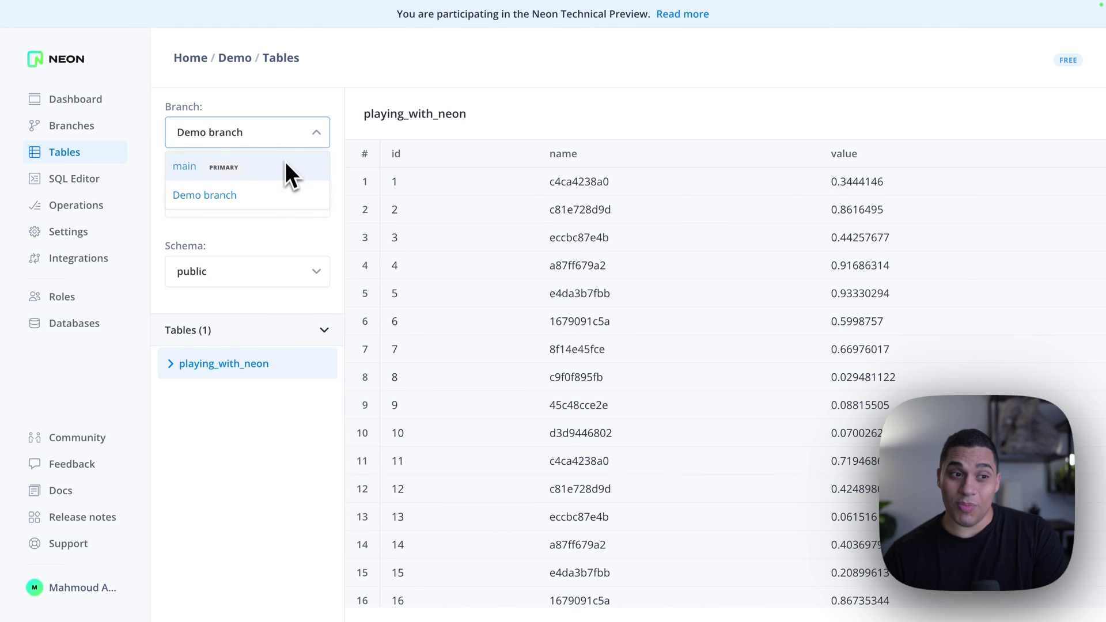
left_click(290, 181)
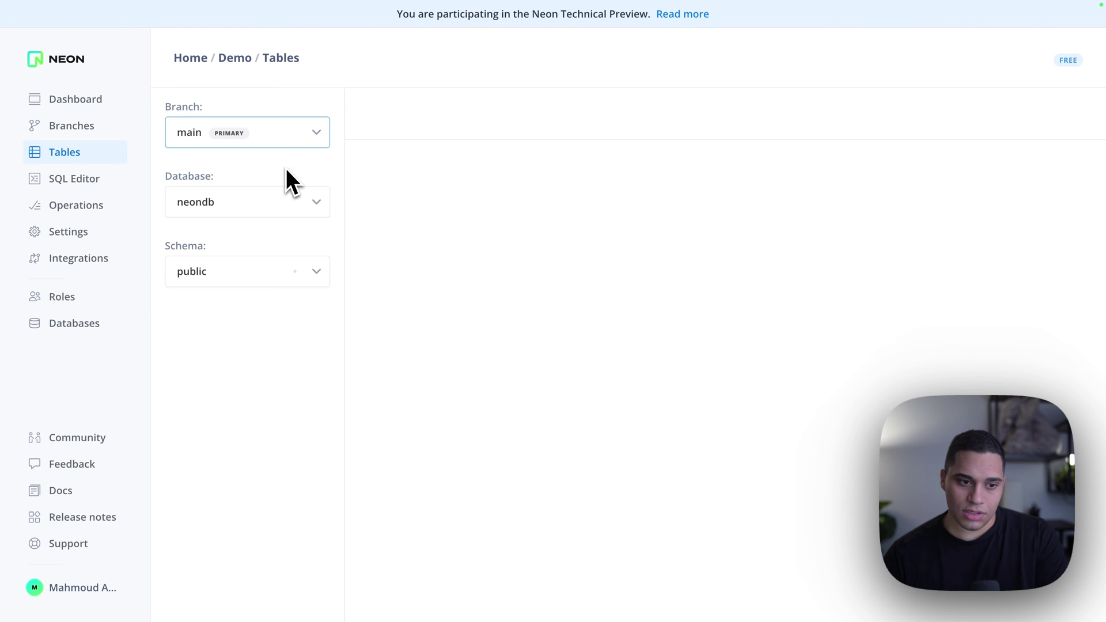
left_click(323, 364)
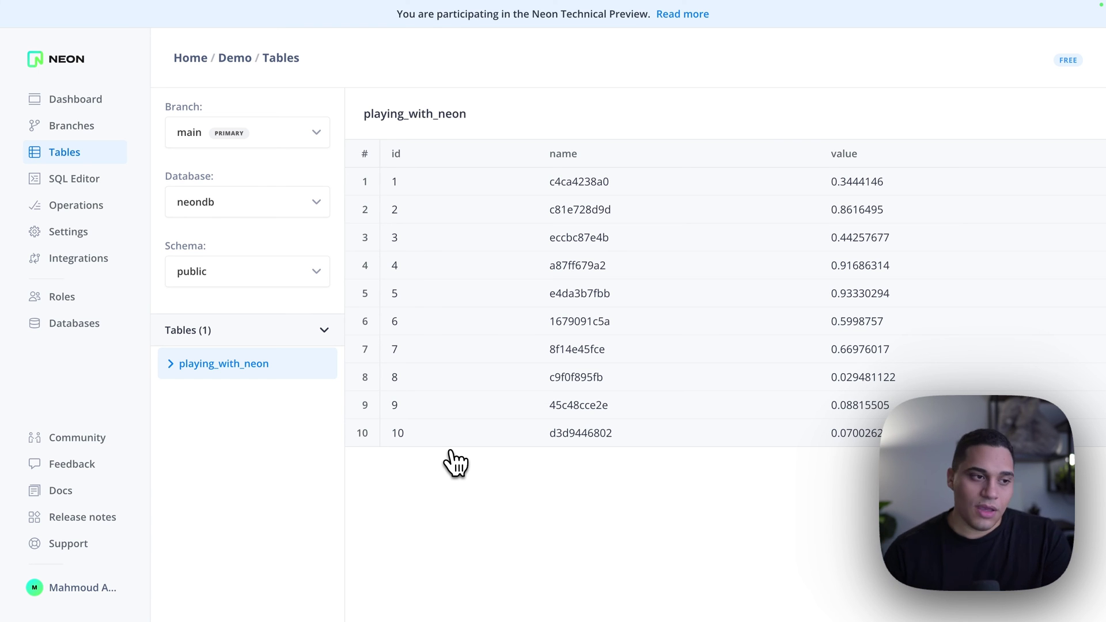
Step: Reset Demo branch's data from its parent branch after reading the warning about replaced records and interrupted connections
left_click(81, 126)
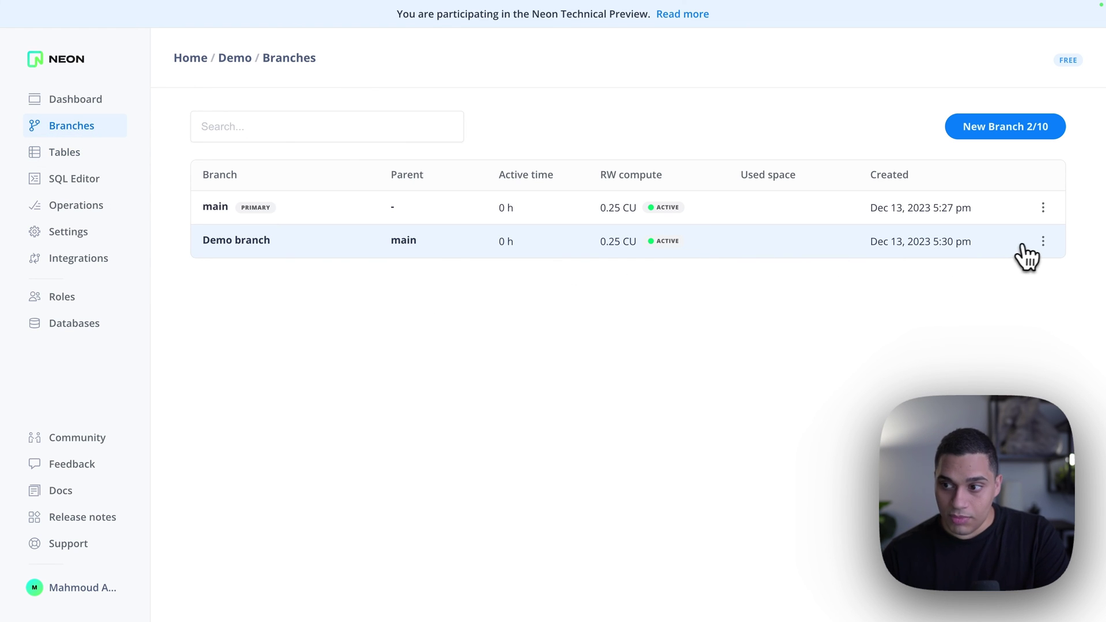
left_click(1043, 243)
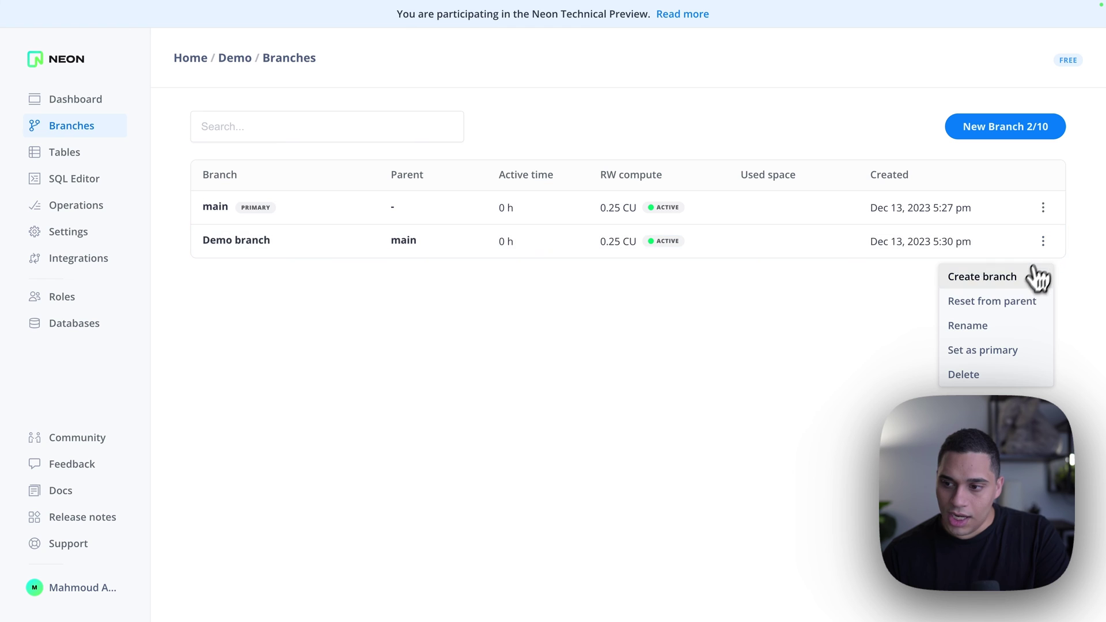
left_click(1044, 306)
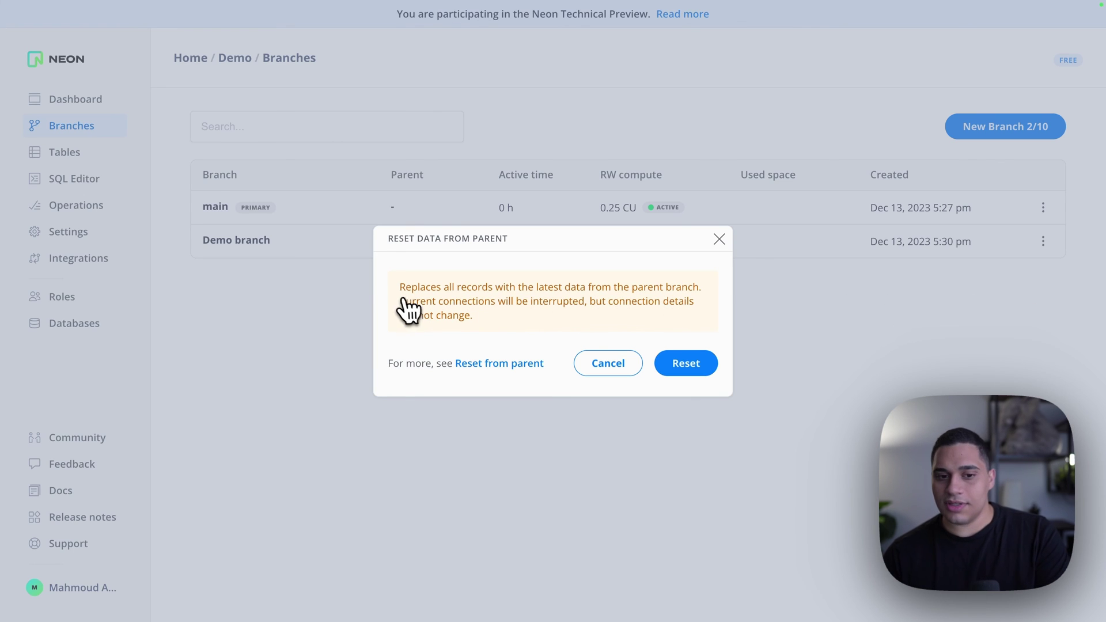
left_click_drag(400, 288, 702, 288)
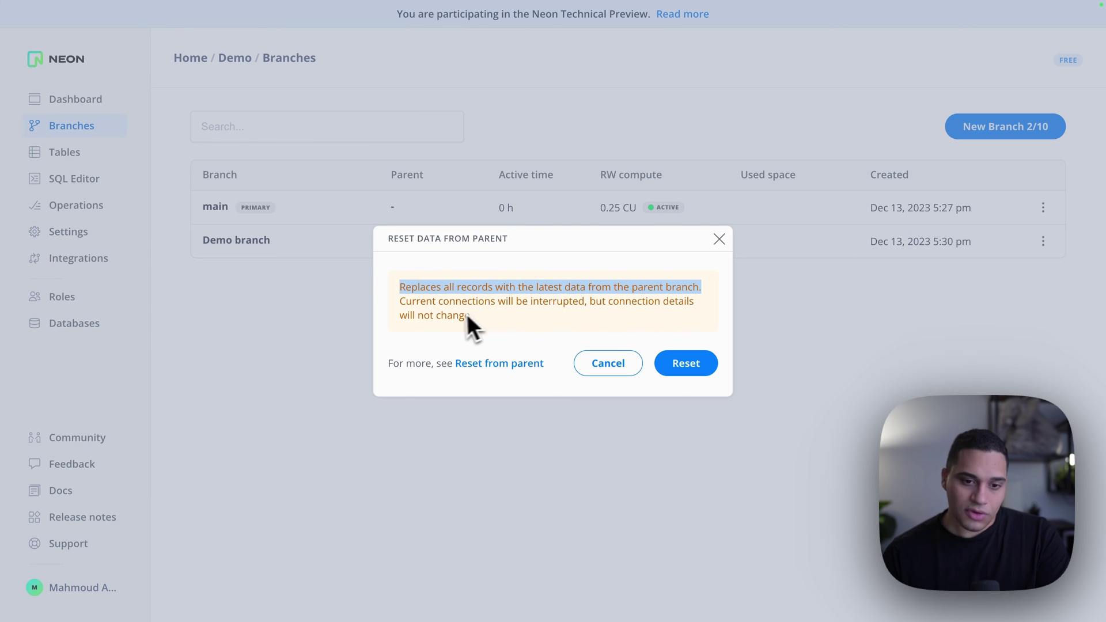
left_click_drag(397, 304, 580, 301)
left_click(481, 329)
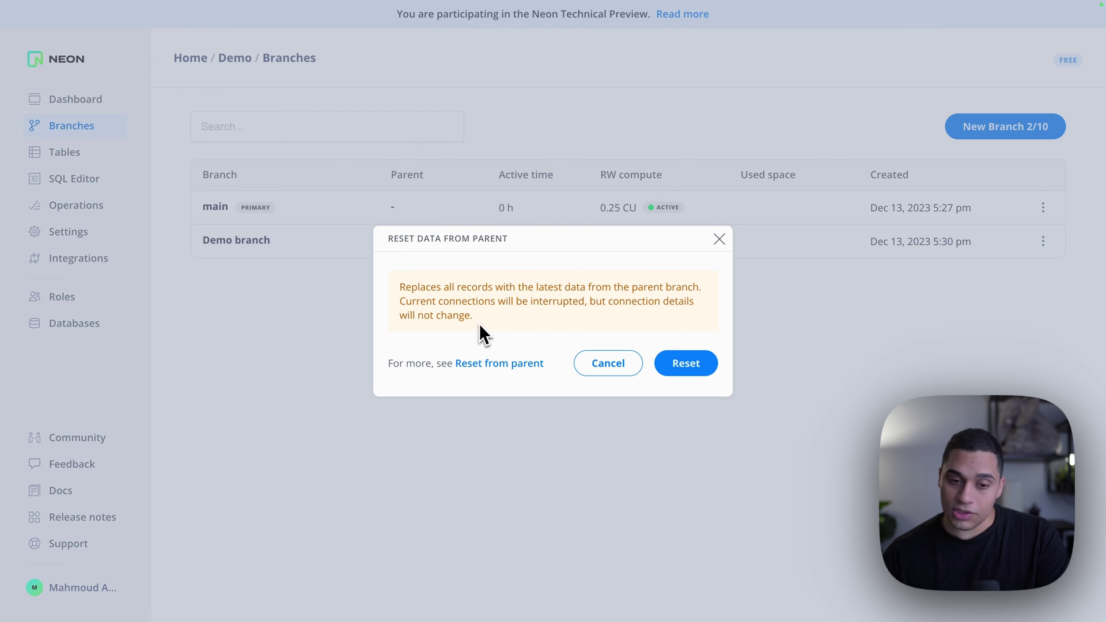
left_click(704, 364)
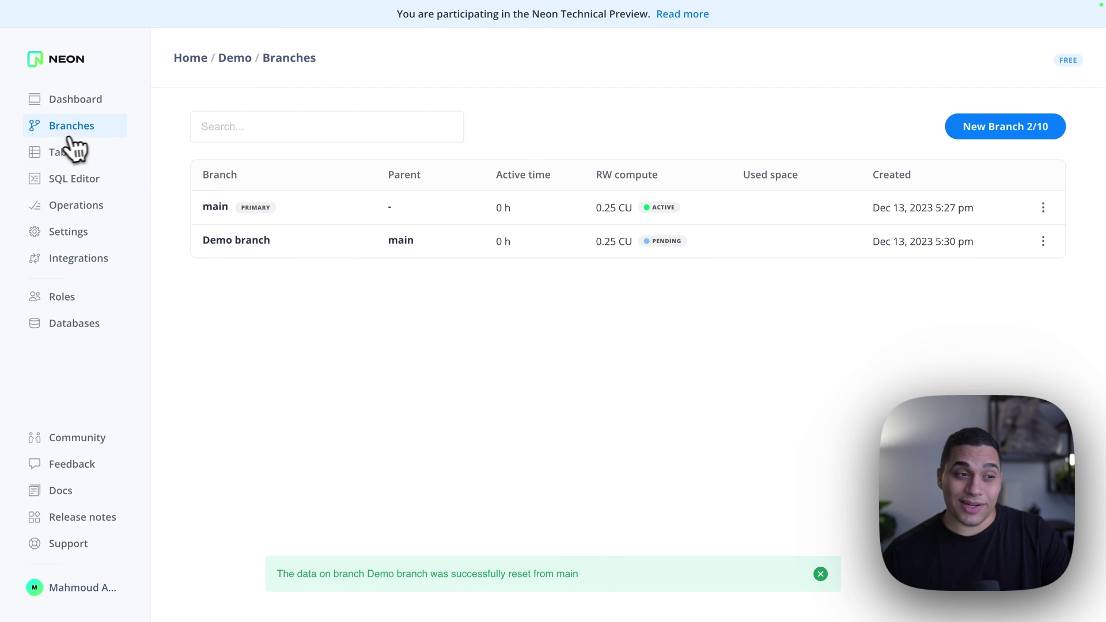
Step: View the playing_with_neon table on Demo branch to check its rows after the reset
left_click(63, 153)
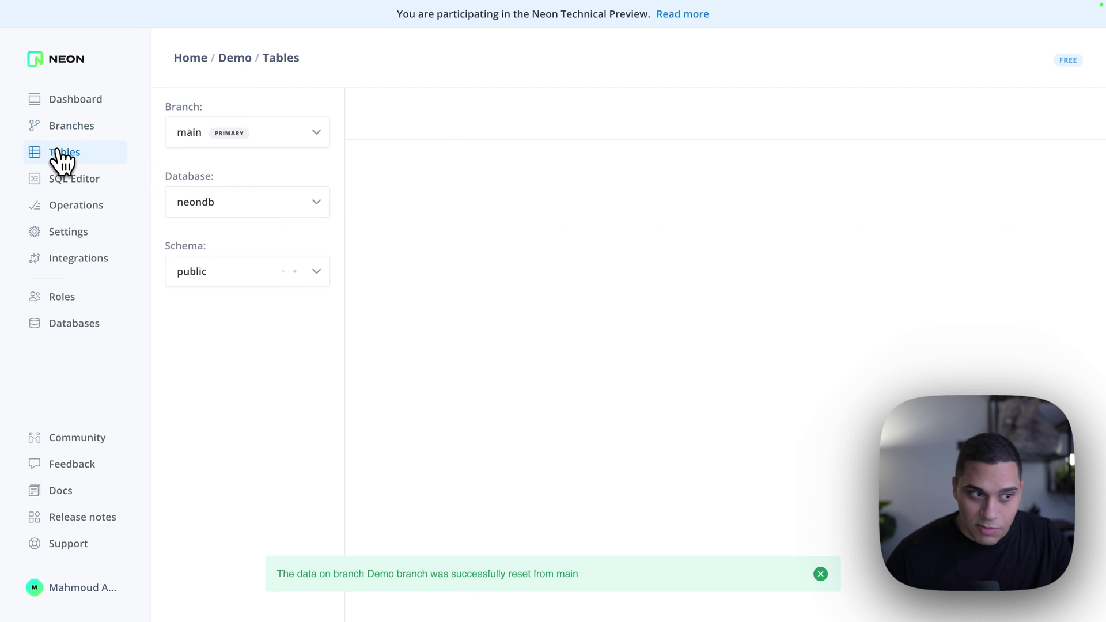
left_click(310, 134)
left_click(277, 192)
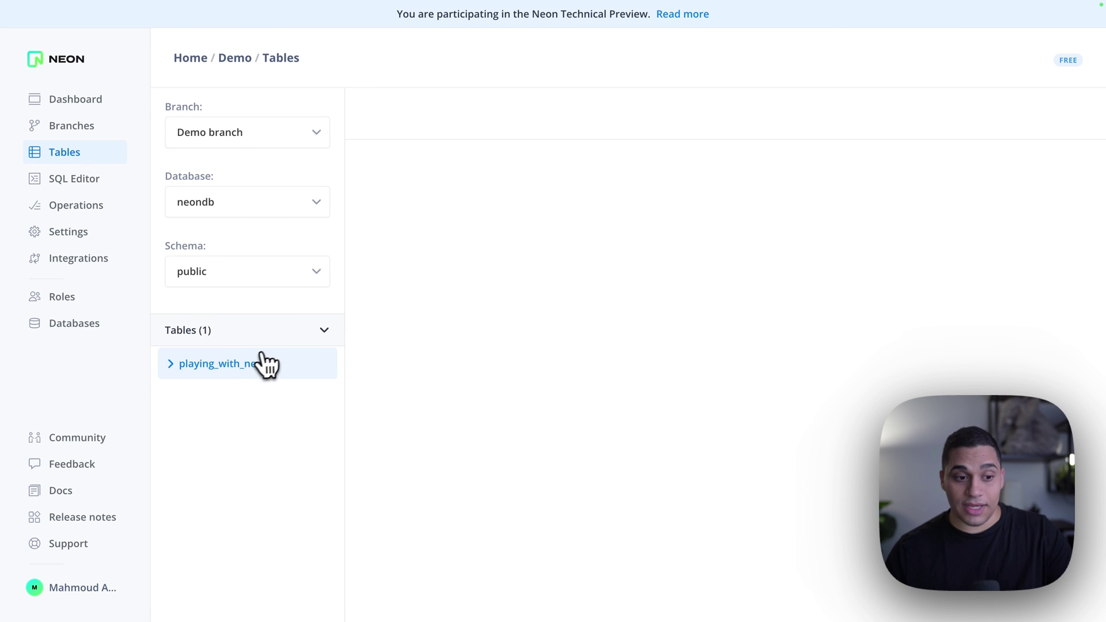
left_click(254, 361)
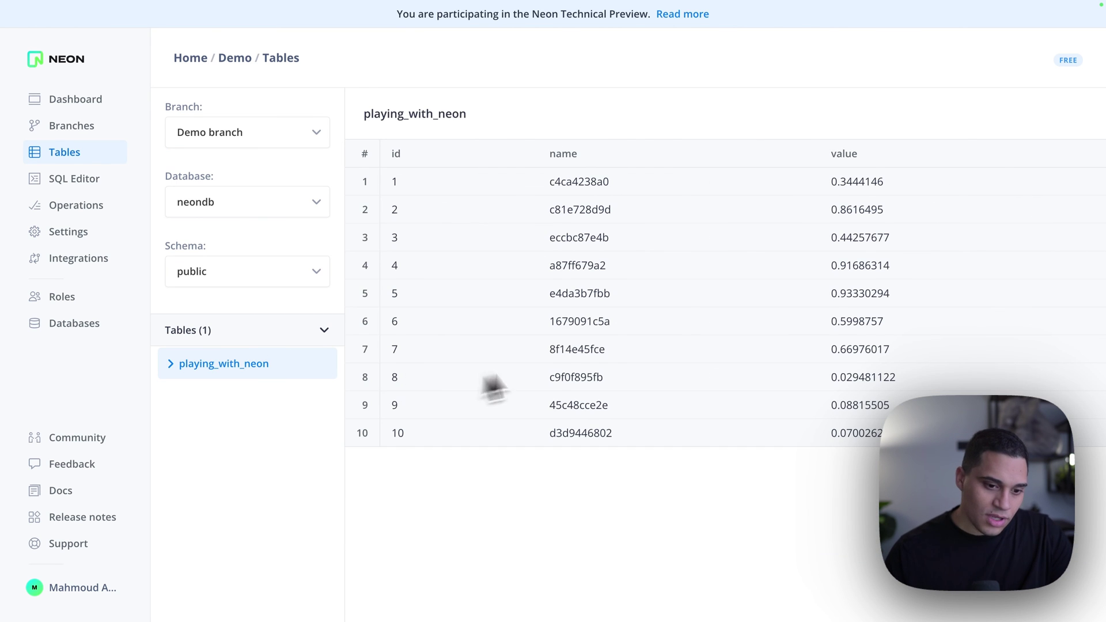